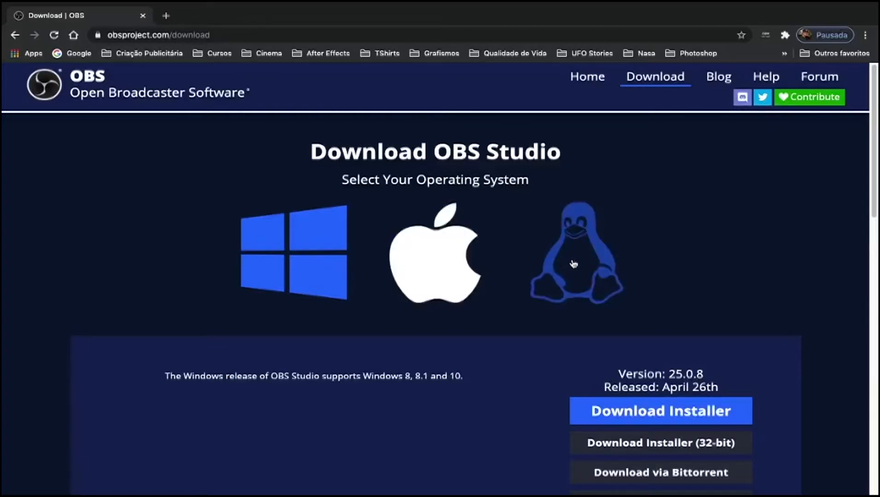
# Step: Download the macOS installer of OBS Studio
pyautogui.click(453, 260)
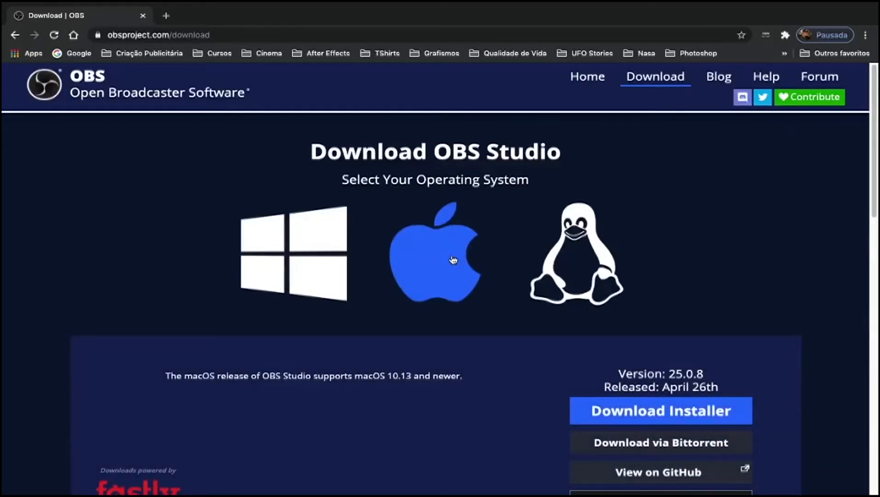
pyautogui.click(692, 414)
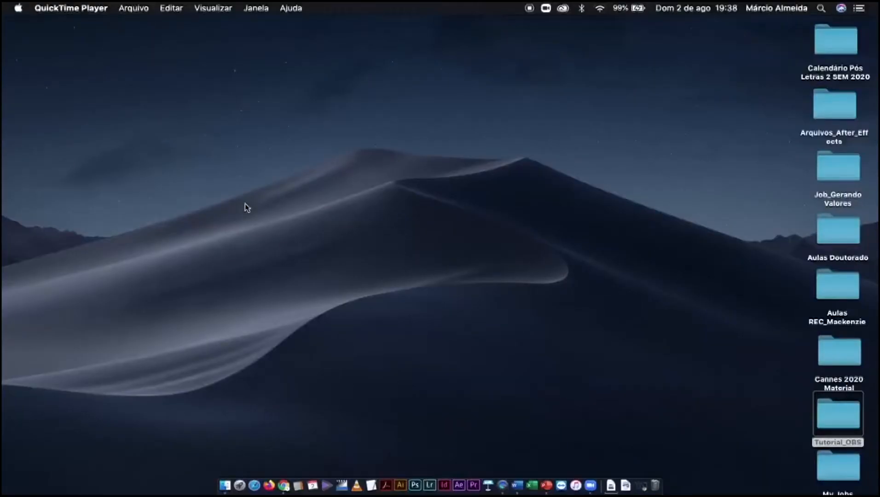
# Step: Launch OBS from the Aplicativos folder in Finder
pyautogui.click(224, 486)
pyautogui.click(266, 150)
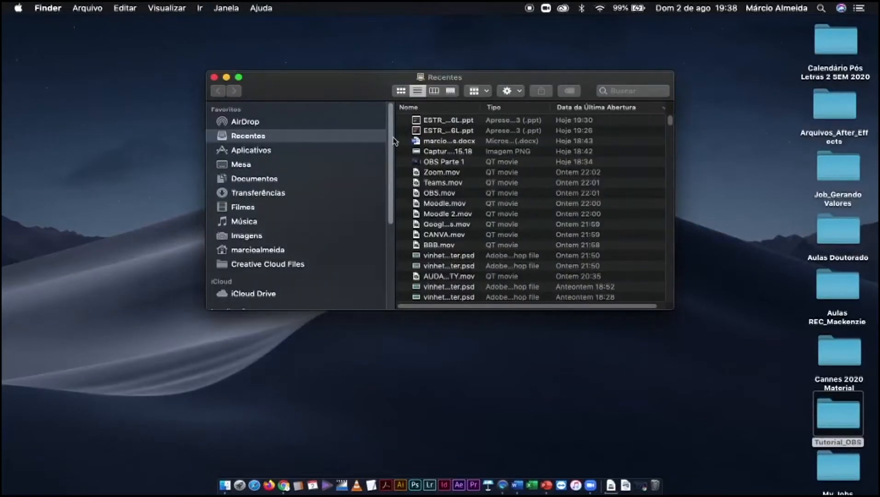
pyautogui.doubleClick(420, 213)
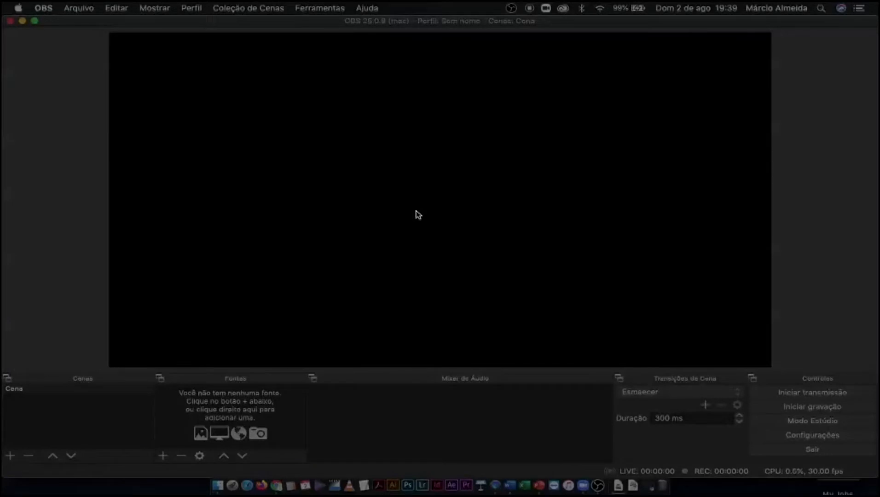
# Step: Run the configuration assistant and optimize the program for recording only, without streaming
pyautogui.click(326, 10)
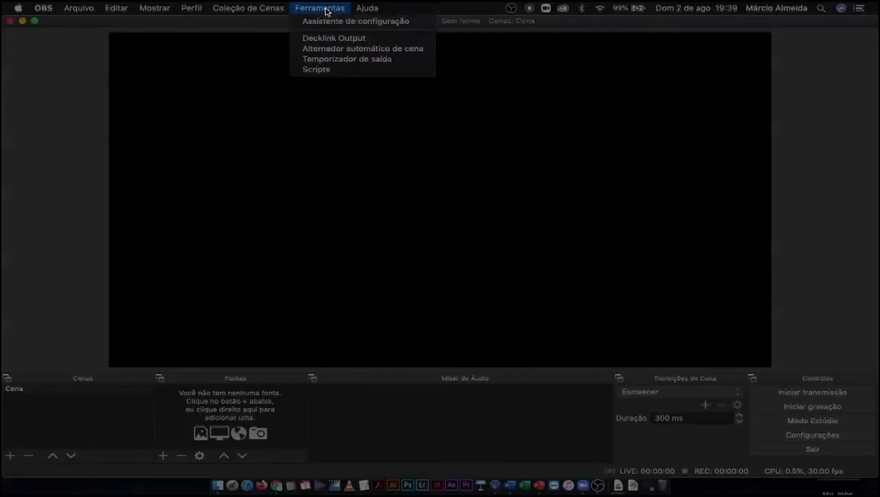
pyautogui.click(378, 23)
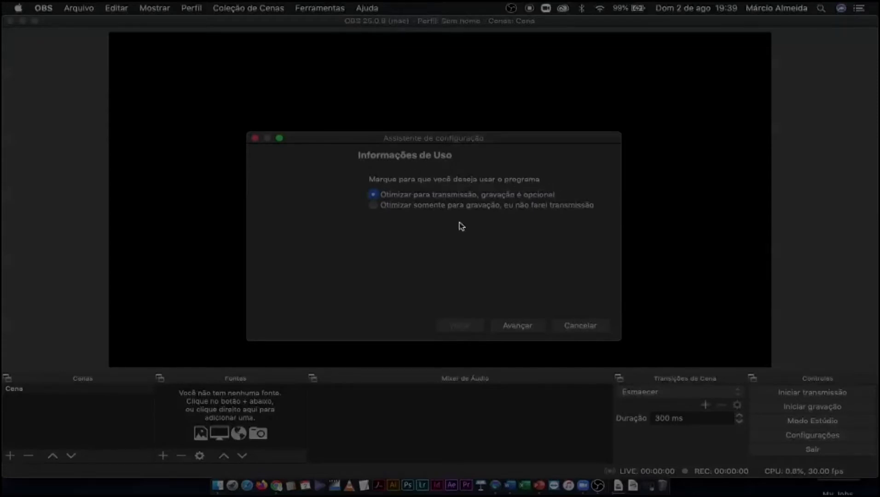
pyautogui.click(374, 208)
pyautogui.click(526, 328)
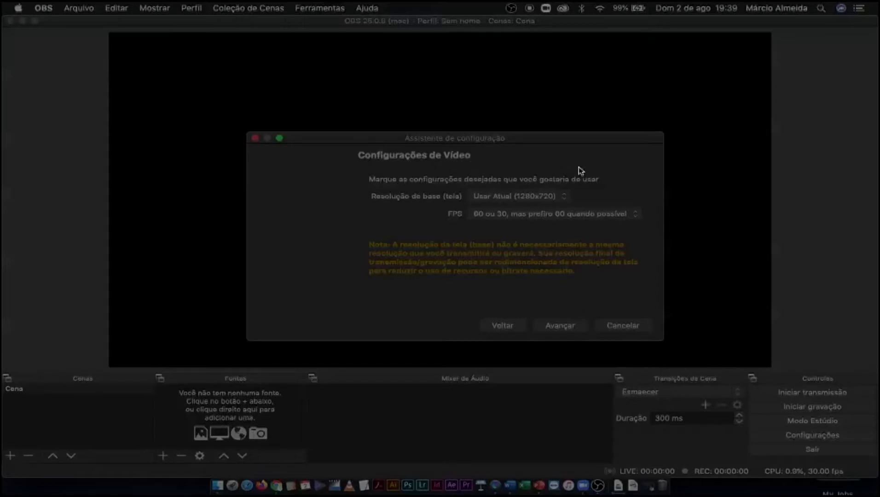
# Step: Set the base canvas resolution to 1280x720 in the configuration assistant
pyautogui.click(565, 197)
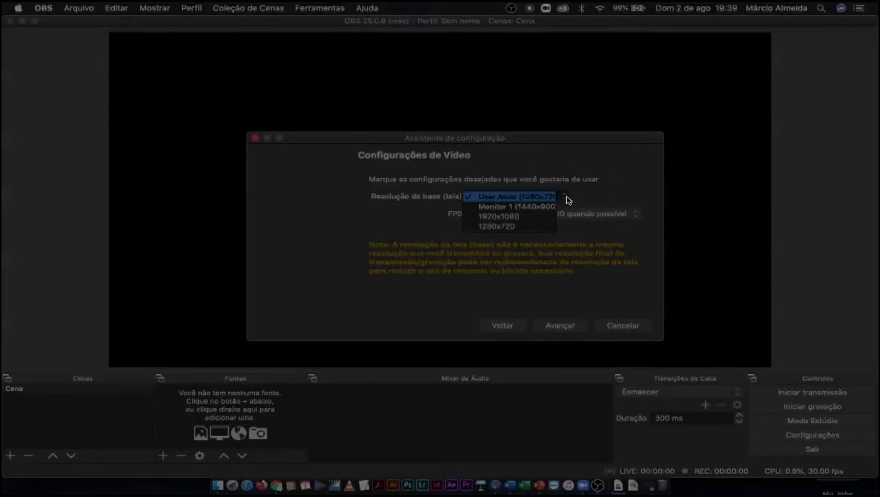
pyautogui.click(535, 209)
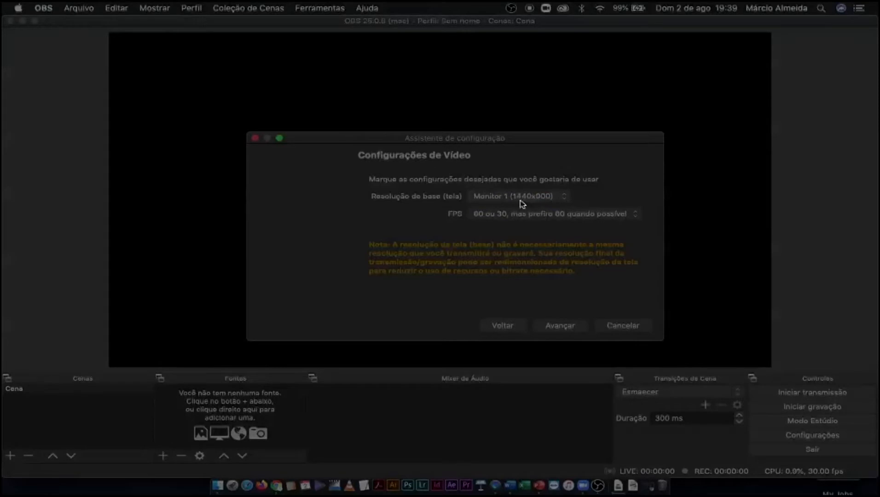
pyautogui.click(565, 199)
pyautogui.click(543, 188)
pyautogui.click(567, 199)
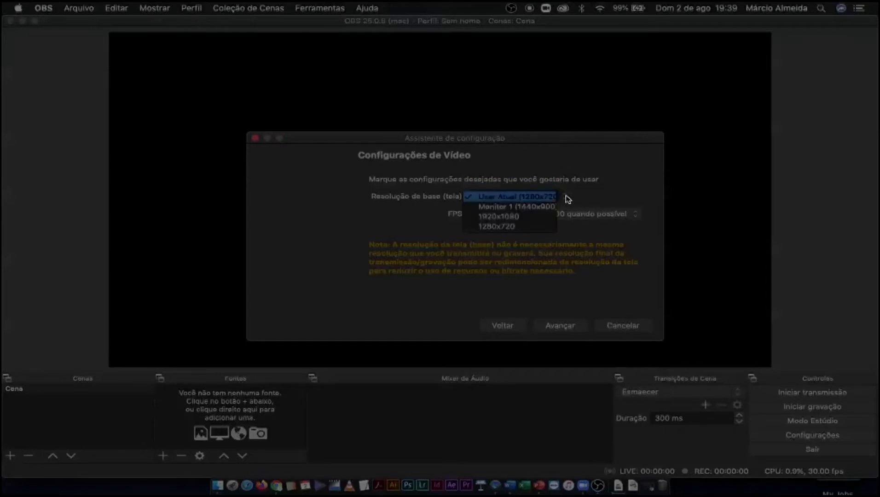
pyautogui.click(520, 226)
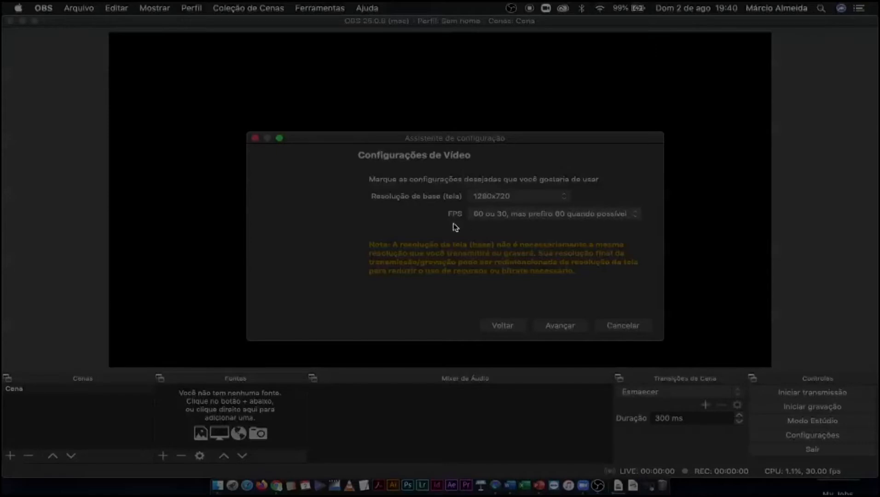
# Step: Set the FPS to 30 and apply the settings proposed by the assistant
pyautogui.click(639, 215)
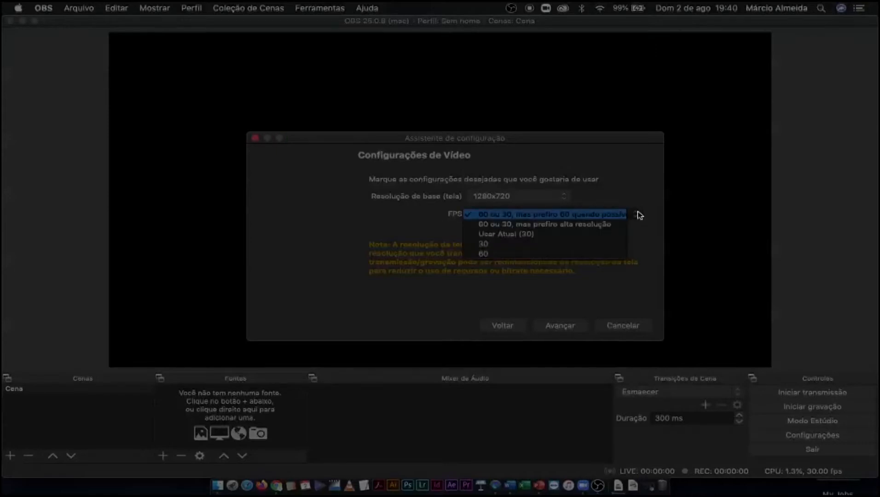
pyautogui.click(504, 244)
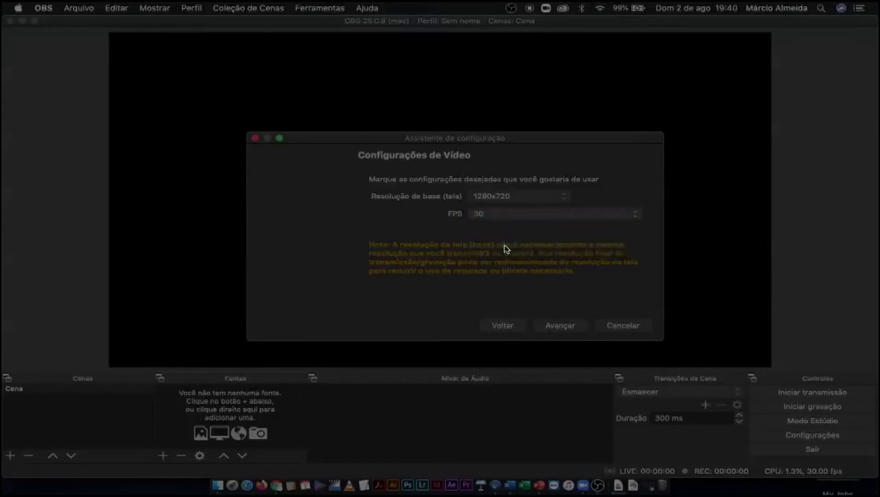
pyautogui.click(560, 325)
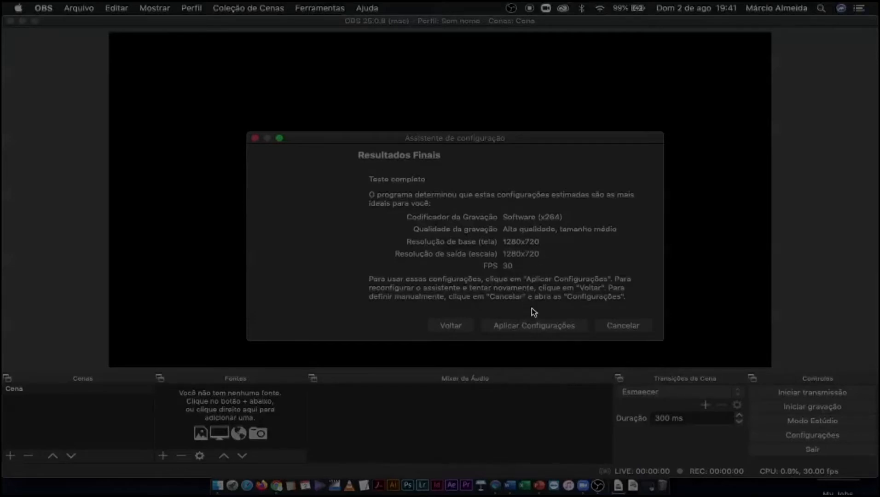
pyautogui.click(549, 327)
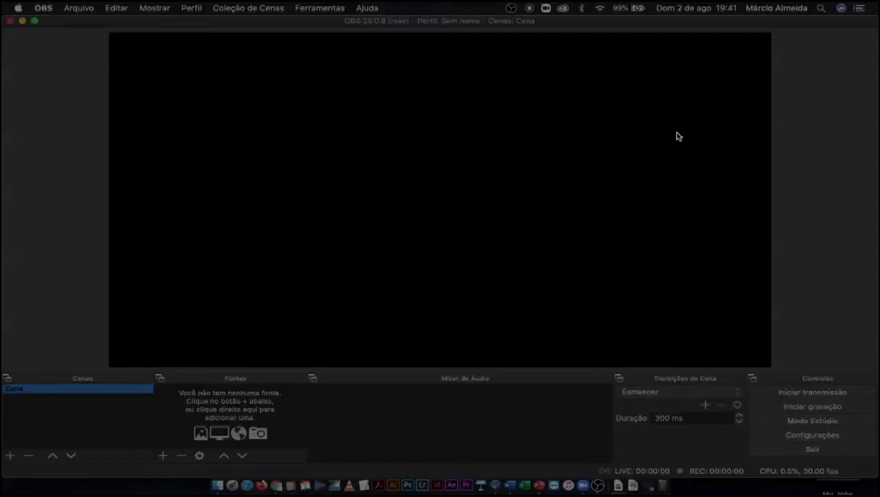
# Step: Turn on Modo Estúdio and create a new scene named "Aula MKT Digital 01"
pyautogui.click(831, 423)
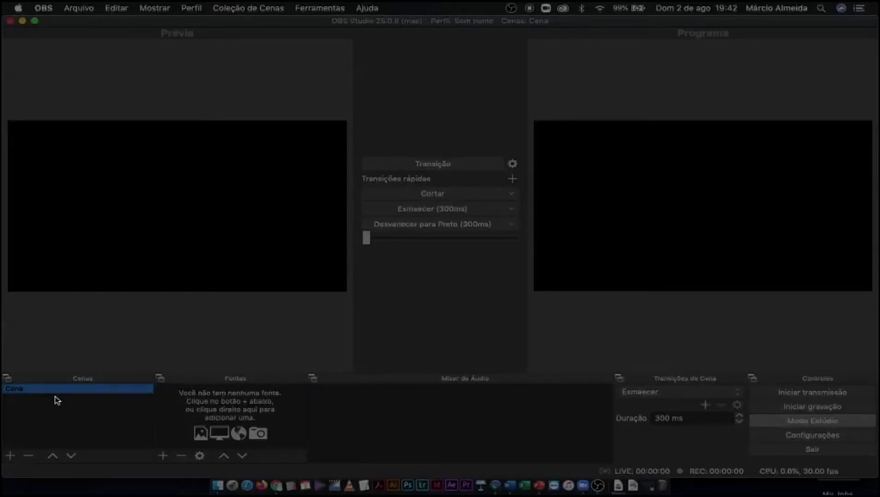
pyautogui.click(11, 457)
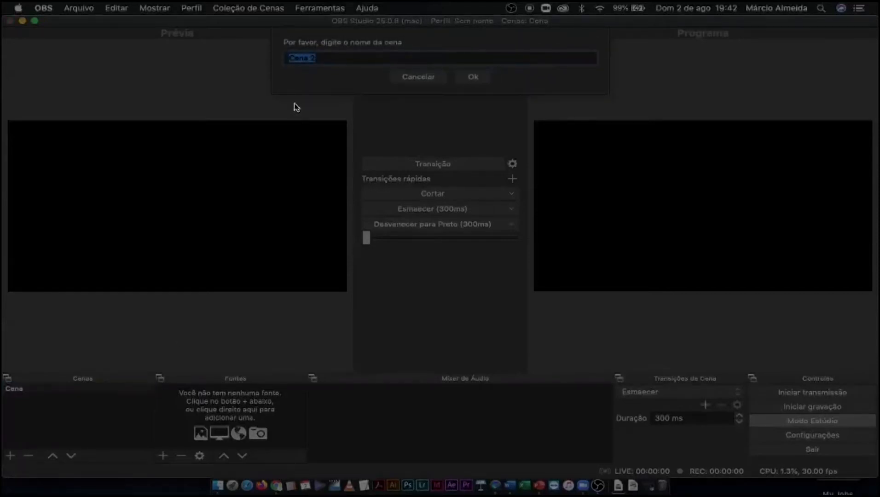
pyautogui.write('Aula MKT Di')
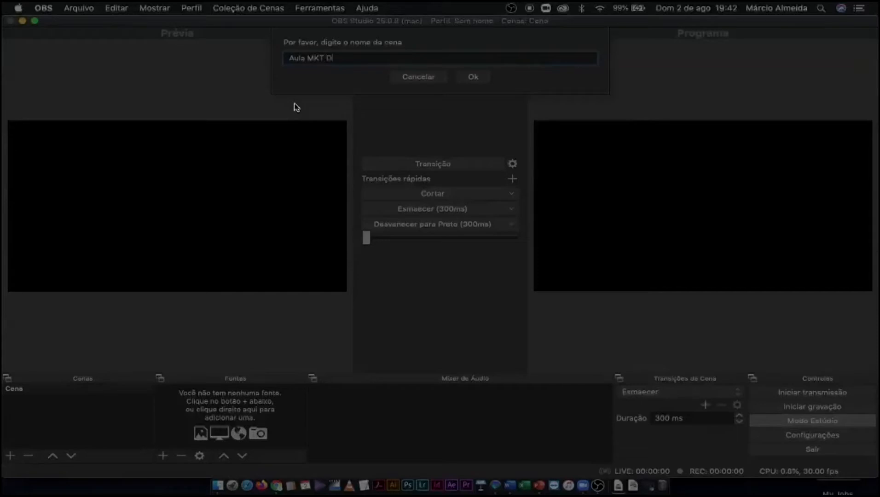
pyautogui.write('gital')
pyautogui.press('BackSpace')
pyautogui.write('yt')
pyautogui.press('BackSpace')
pyautogui.write('tal 01')
pyautogui.click(476, 79)
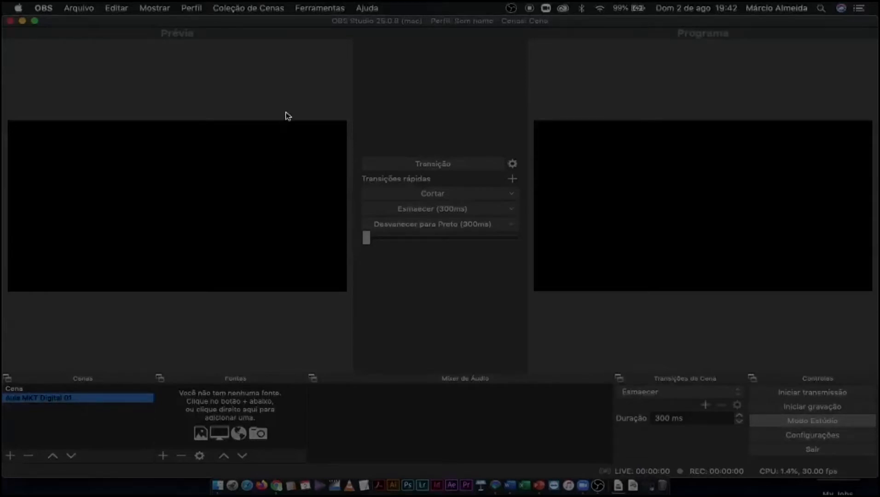
# Step: Create a new profile named with the professor's title and name
pyautogui.click(199, 9)
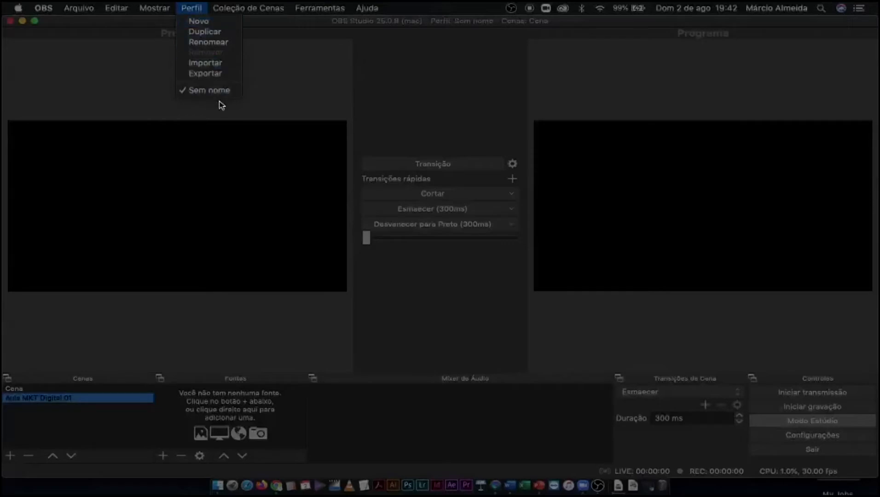
pyautogui.click(208, 23)
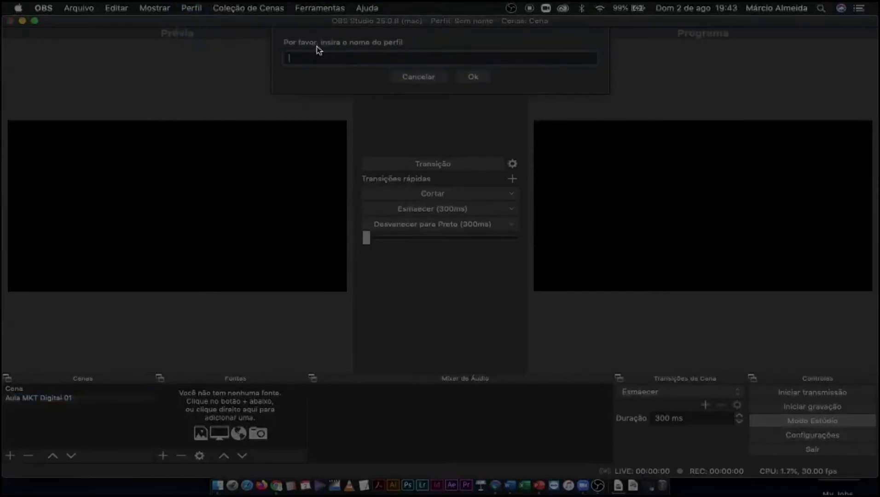
pyautogui.write('Prof. Marcio')
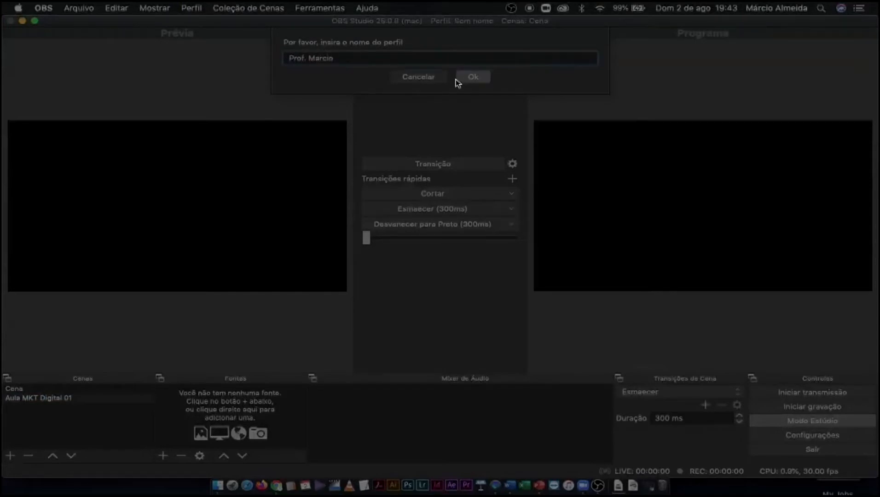
pyautogui.click(473, 78)
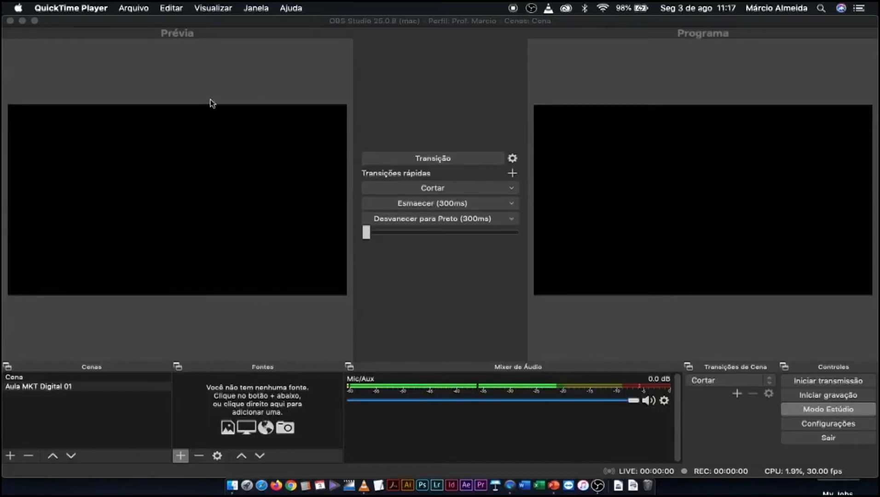
# Step: Clear the desktop by minimizing the OBS and PowerPoint windows and closing the Finder window
pyautogui.click(22, 23)
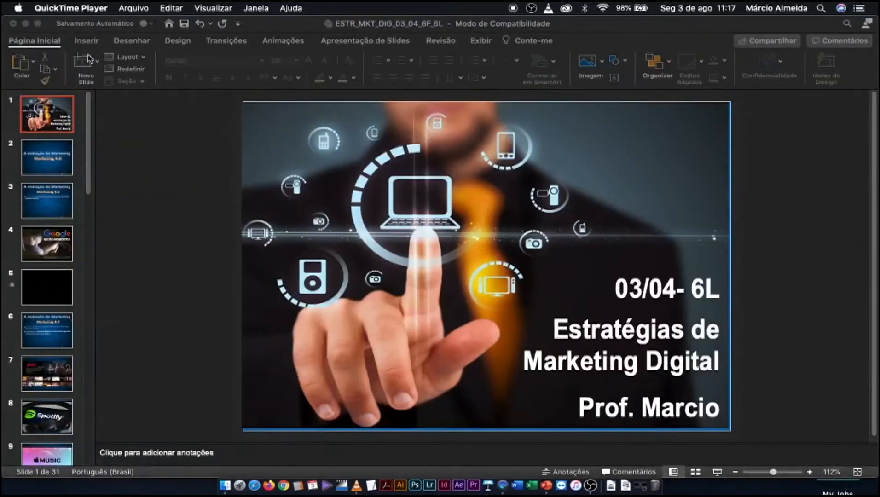
pyautogui.click(23, 21)
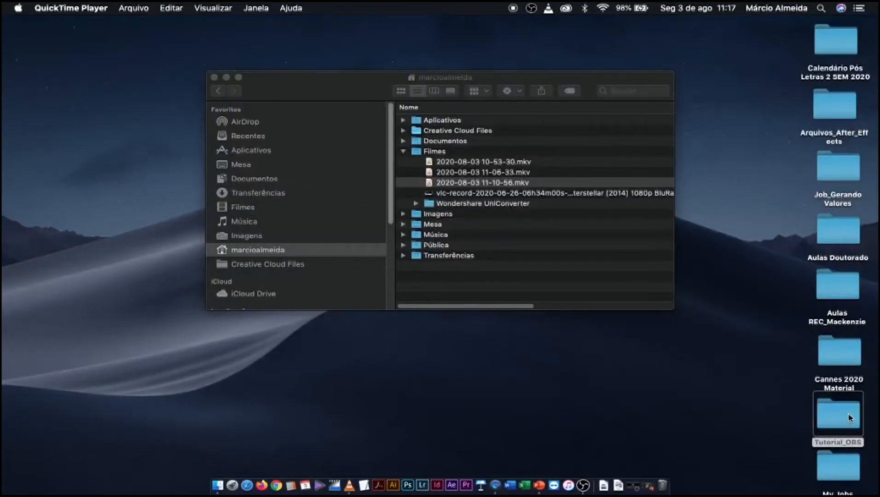
pyautogui.click(215, 77)
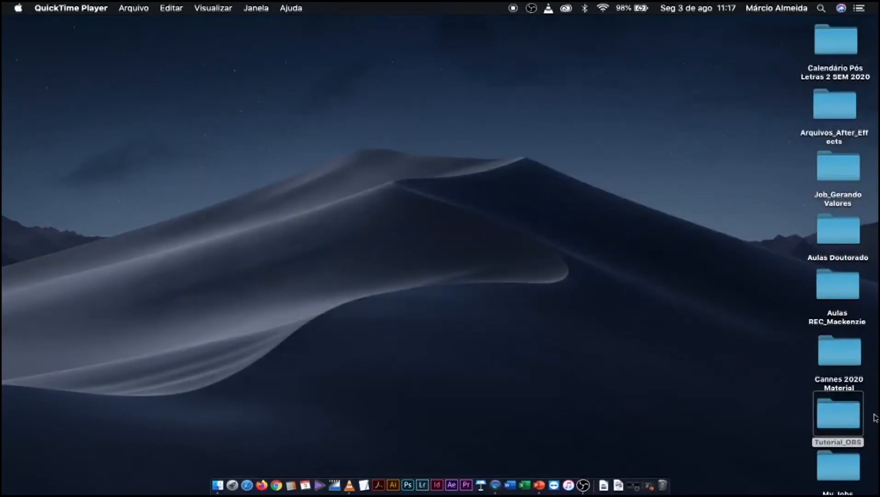
# Step: Examine the class materials in the Aula1 folder inside Tutorial_OBS, and close the folder window
pyautogui.doubleClick(843, 417)
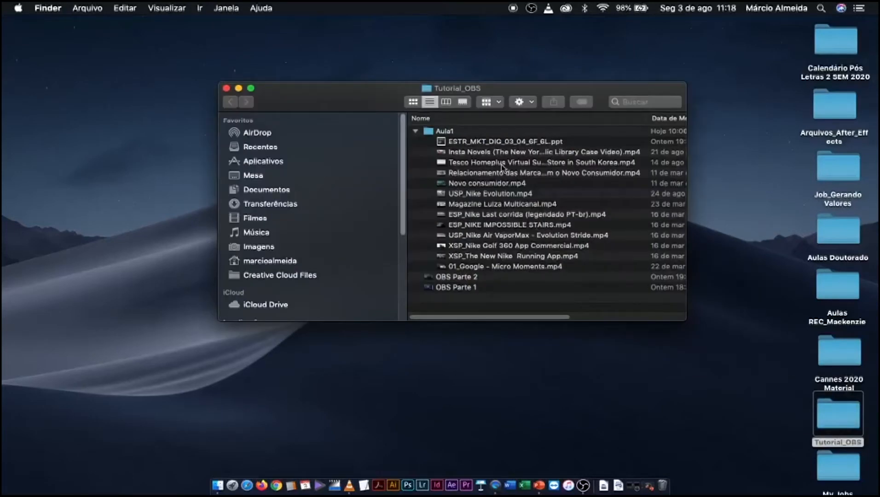
pyautogui.click(439, 132)
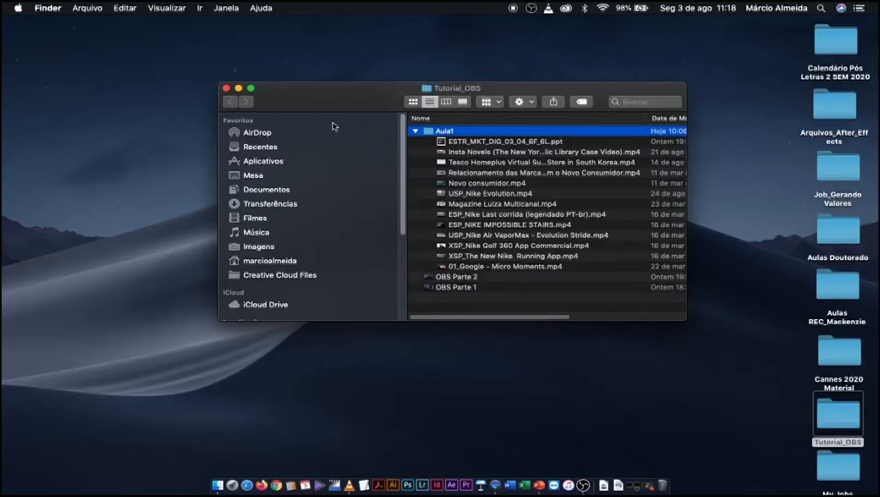
pyautogui.click(226, 88)
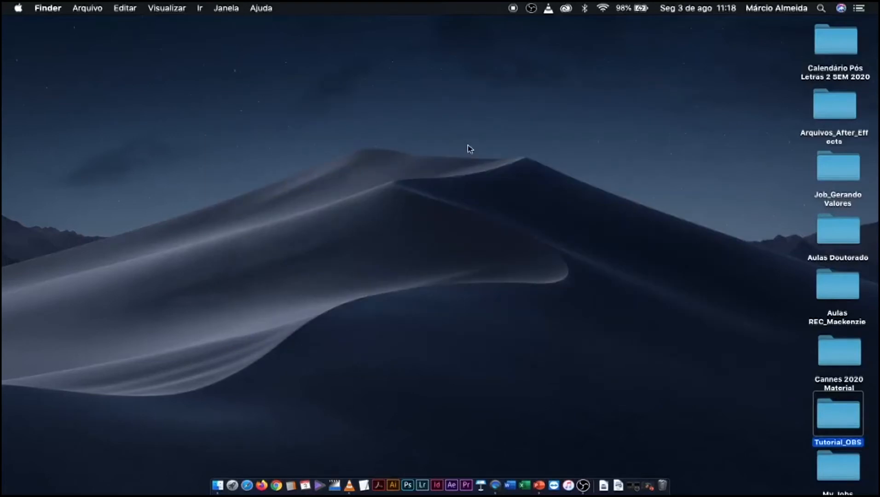
# Step: Restore the ESTR_MKT_DIG_03_04_6F_6L presentation in PowerPoint and start its slide show from the first slide
pyautogui.click(649, 485)
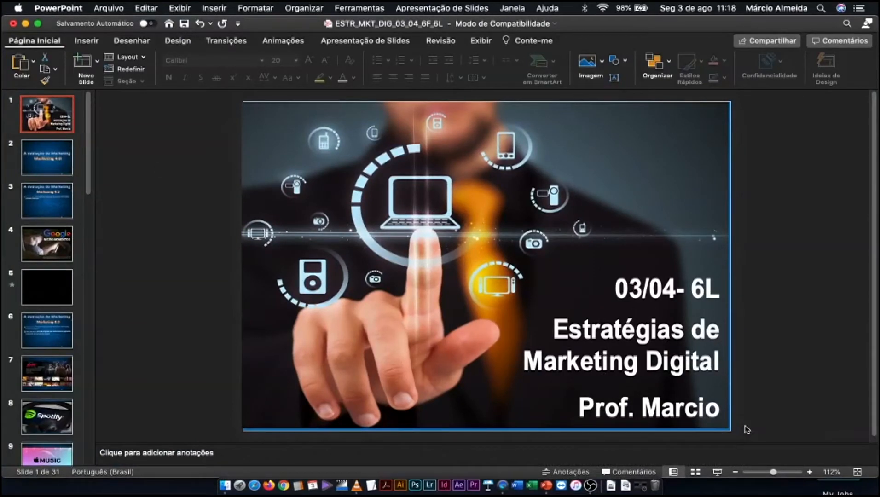
pyautogui.click(718, 473)
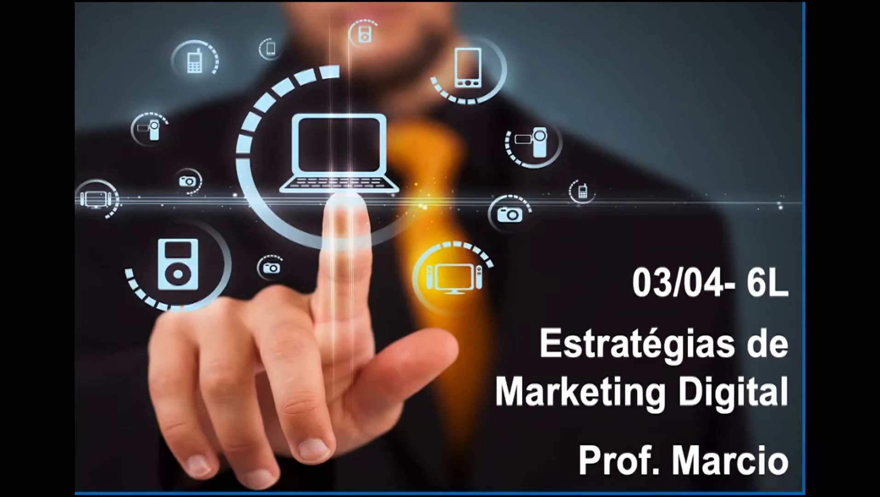
# Step: Switch to OBS and add an audio input capture source (Captura de Entrada de Áudio) with its default name and settings
pyautogui.press('super+Tab')
pyautogui.press('super+Tab')
pyautogui.press('super+Tab')
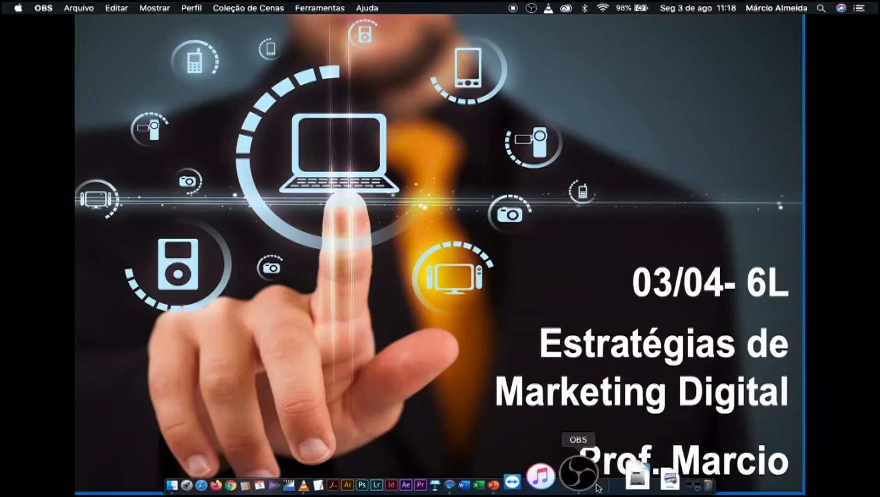
pyautogui.click(575, 476)
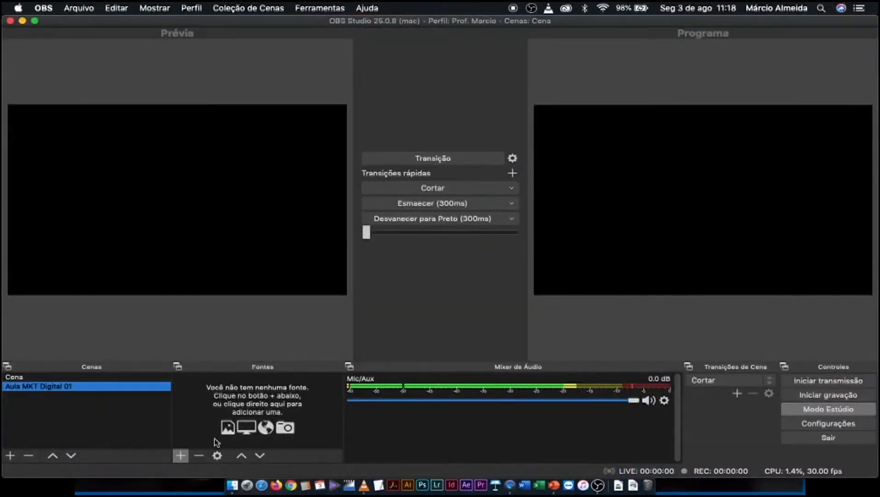
pyautogui.click(181, 457)
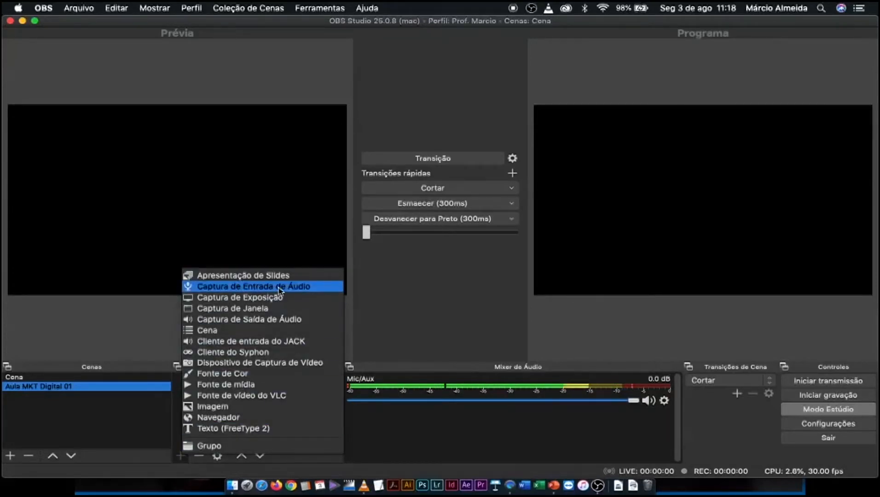
pyautogui.click(262, 287)
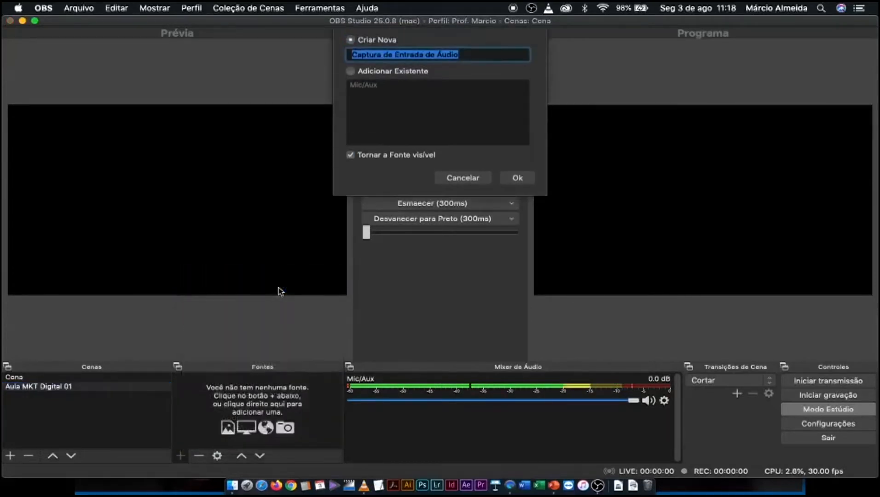
pyautogui.click(521, 183)
pyautogui.click(623, 384)
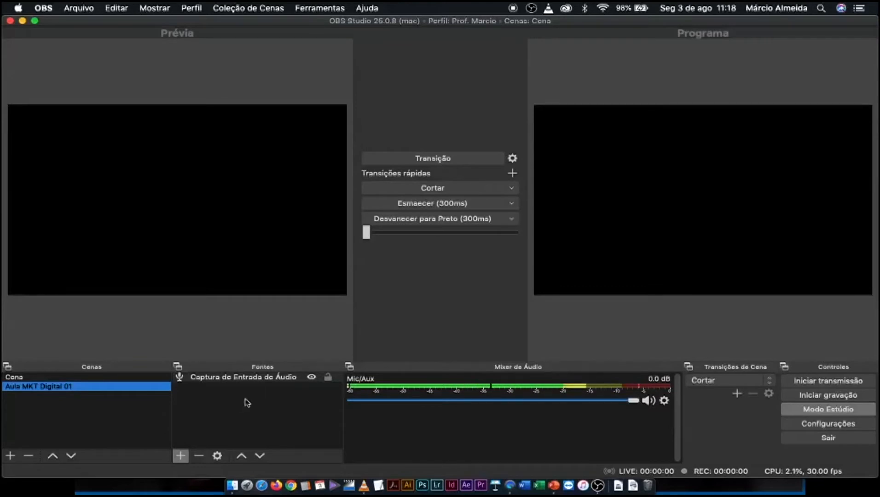
# Step: Add an audio output capture source (Captura de Saída de Áudio) with its default name and settings
pyautogui.click(180, 455)
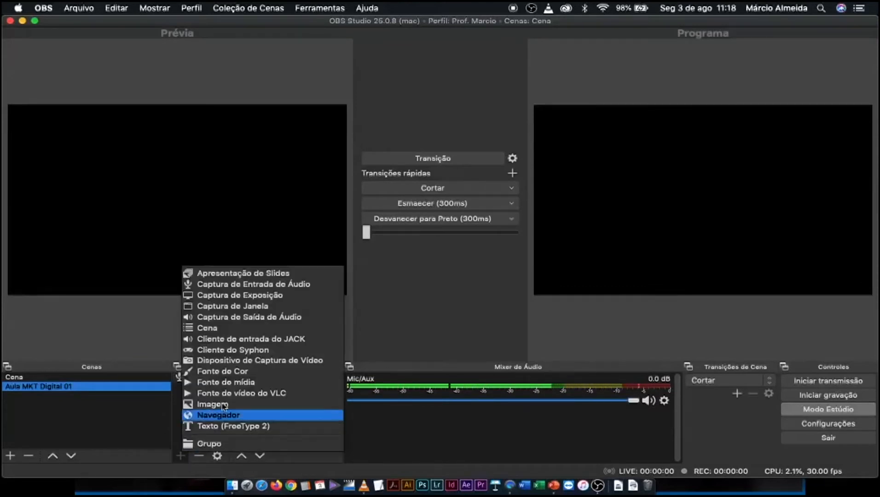
pyautogui.click(256, 317)
pyautogui.click(516, 181)
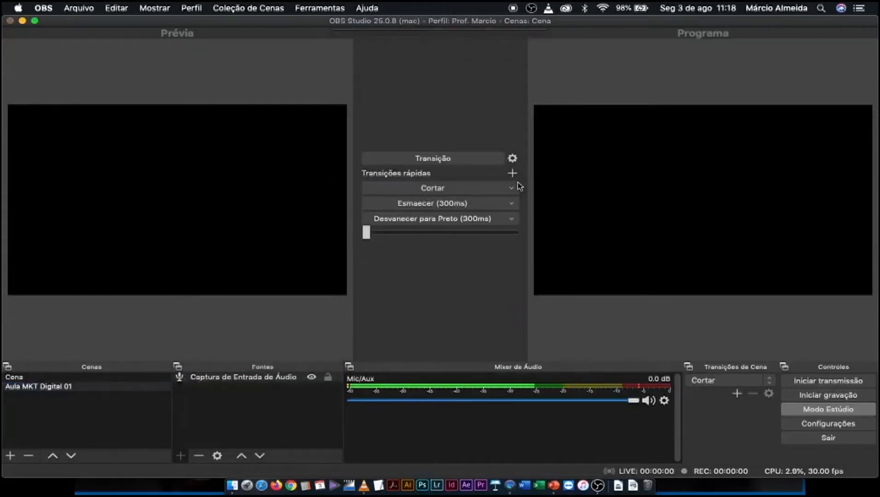
pyautogui.click(624, 384)
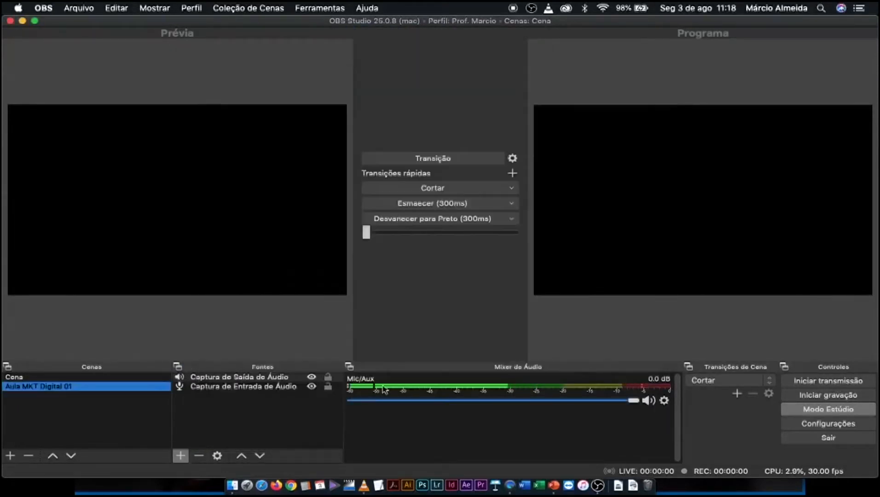
# Step: Add a window capture source (Captura de Janela) named MKT Digital OBS
pyautogui.click(180, 456)
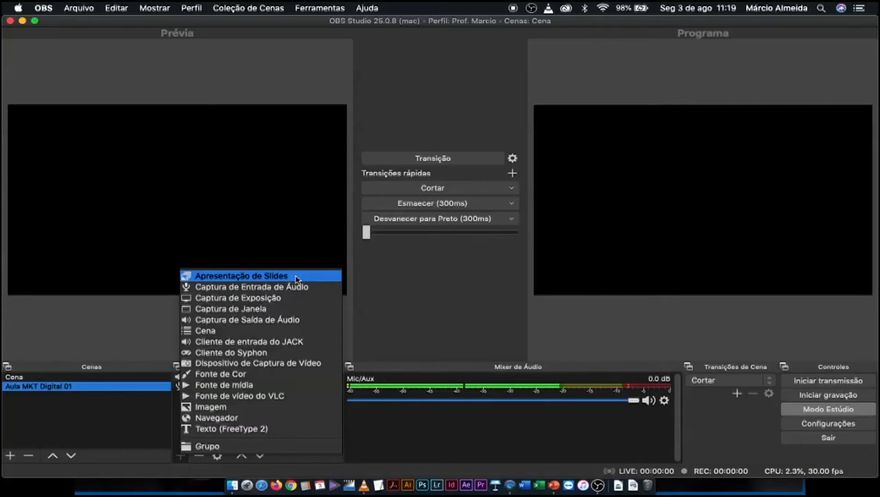
pyautogui.click(268, 313)
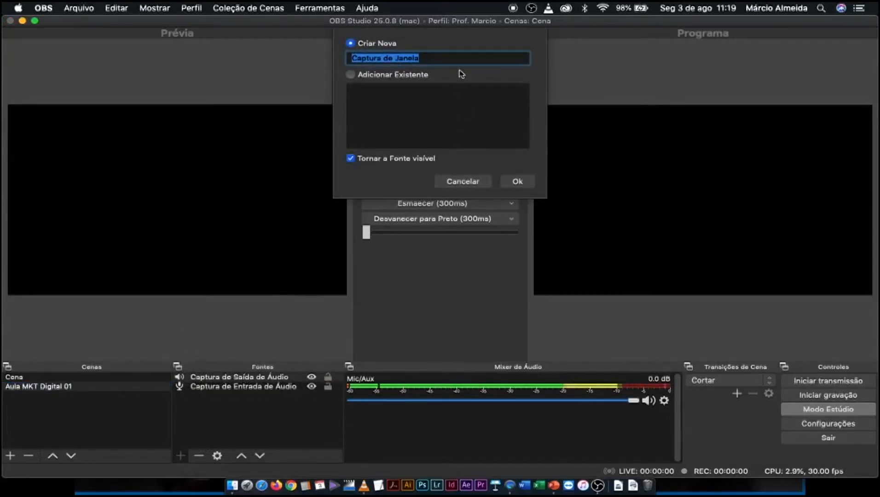
pyautogui.write('MKT')
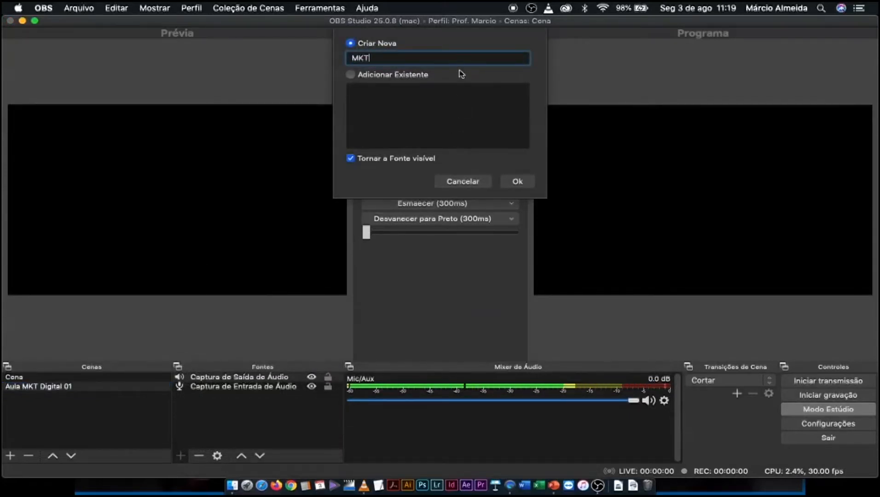
pyautogui.write(' Digtial')
pyautogui.press('BackSpace')
pyautogui.press('BackSpace')
pyautogui.press('BackSpace')
pyautogui.press('BackSpace')
pyautogui.write('it')
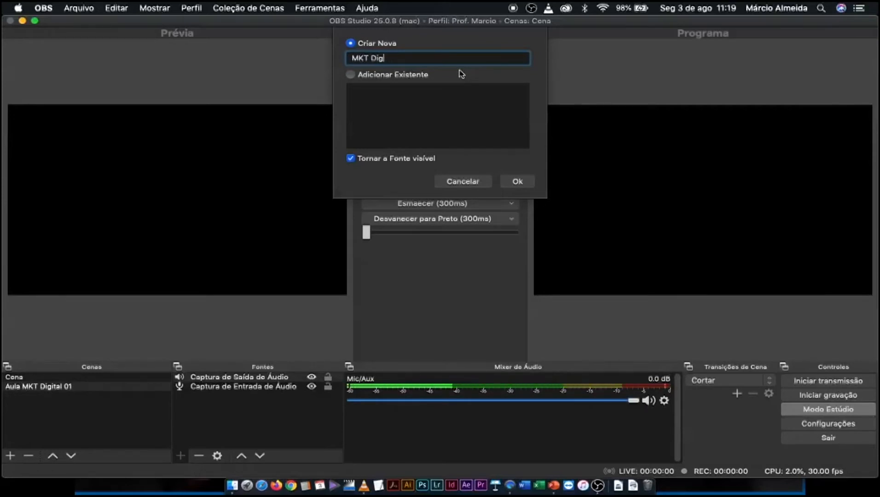
pyautogui.write('al')
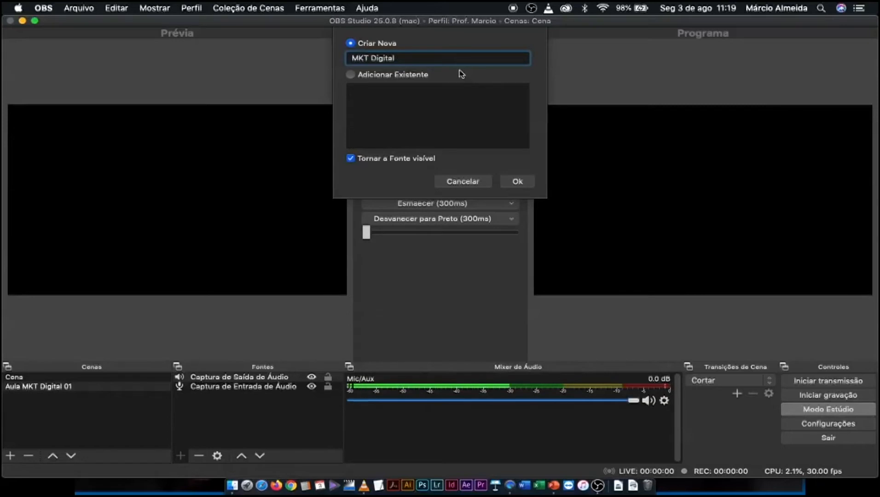
pyautogui.write(' 0BS')
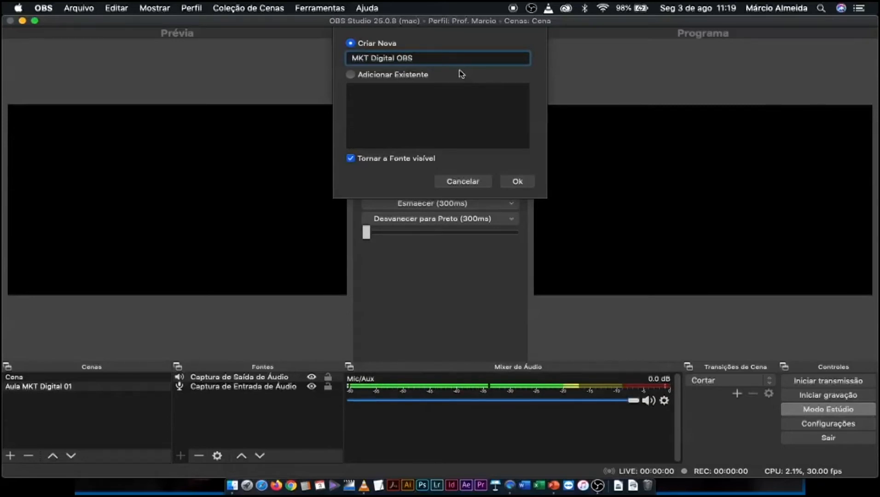
pyautogui.click(524, 182)
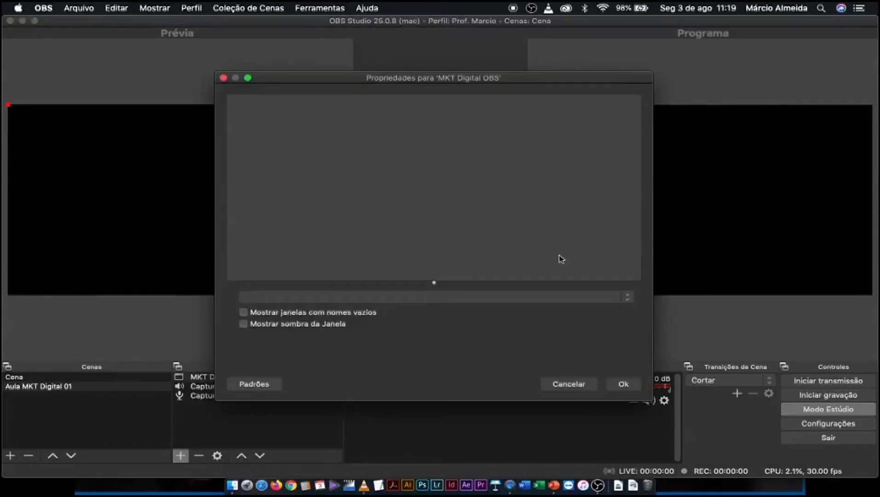
# Step: Set the captured window to the PowerPoint slide show of ESTR_MKT_DIG_03_04_6F_6L and accept the source properties
pyautogui.click(629, 300)
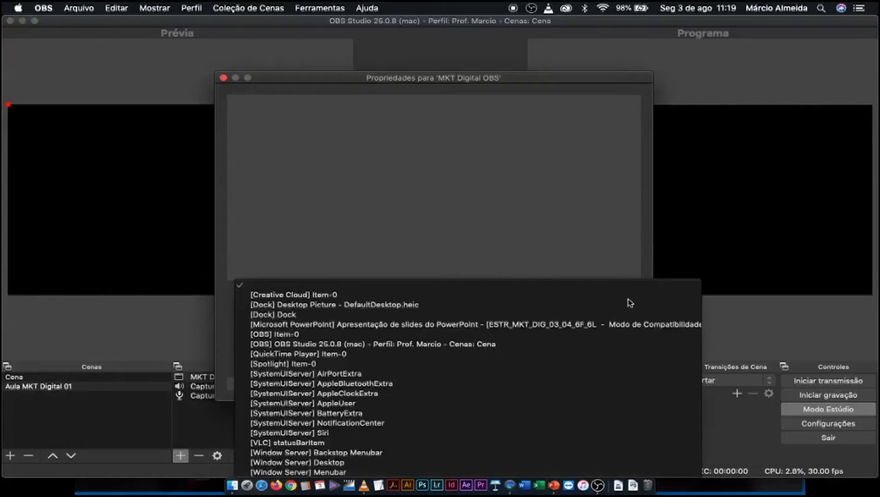
pyautogui.click(532, 325)
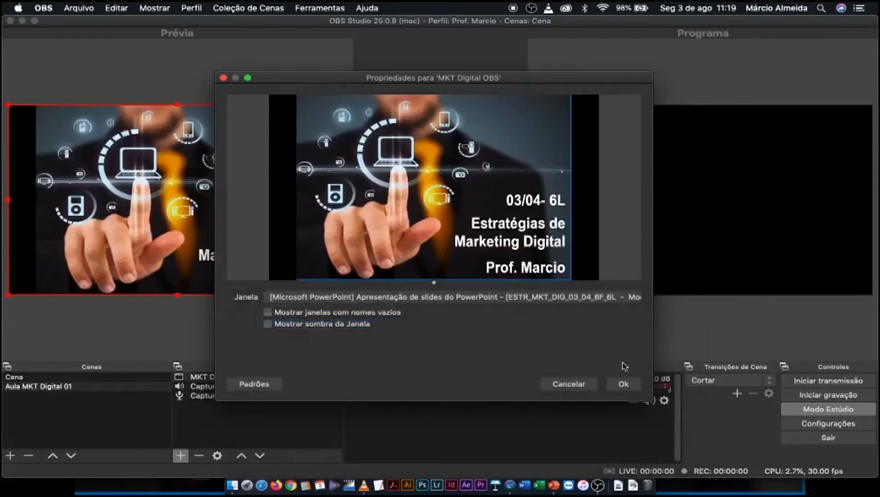
pyautogui.click(624, 384)
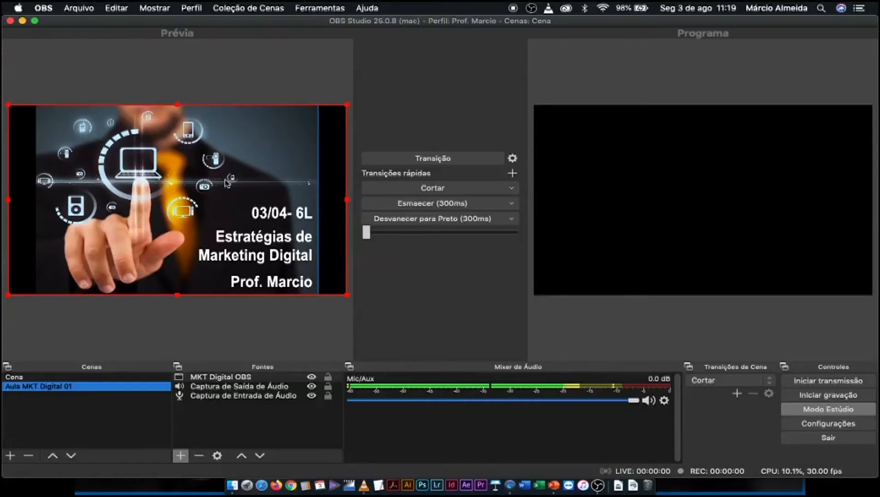
# Step: Transition the previewed scene to the program output and start recording
pyautogui.click(418, 159)
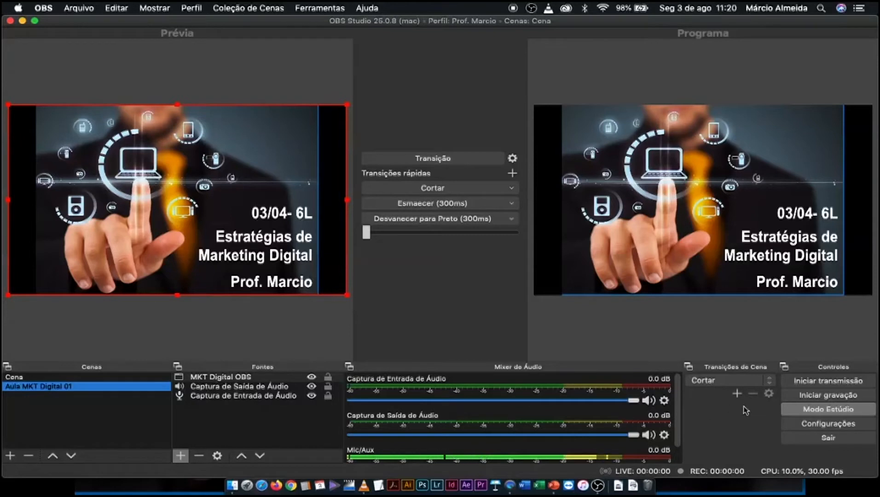
pyautogui.click(832, 397)
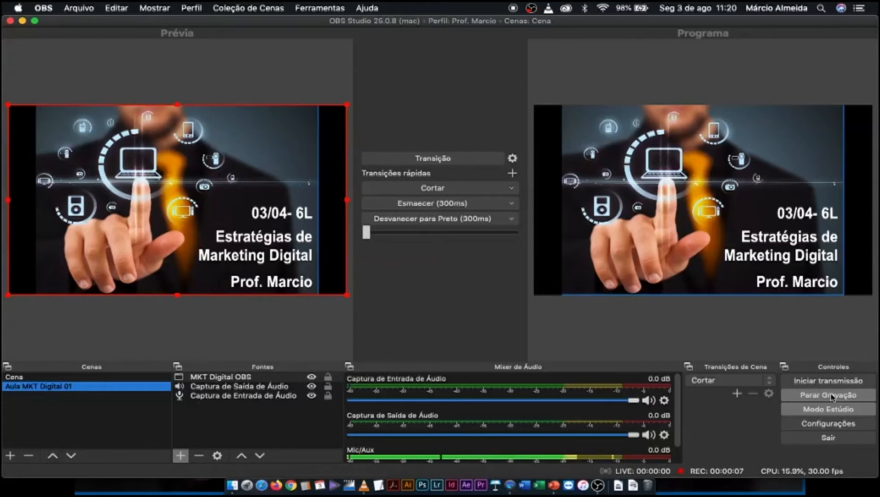
# Step: Switch to the PowerPoint slide show and advance from the title slide to the Marketing 4.0 slide
pyautogui.press('super+Tab')
pyautogui.press('super+Tab')
pyautogui.press('super+Tab')
pyautogui.press('super+Tab')
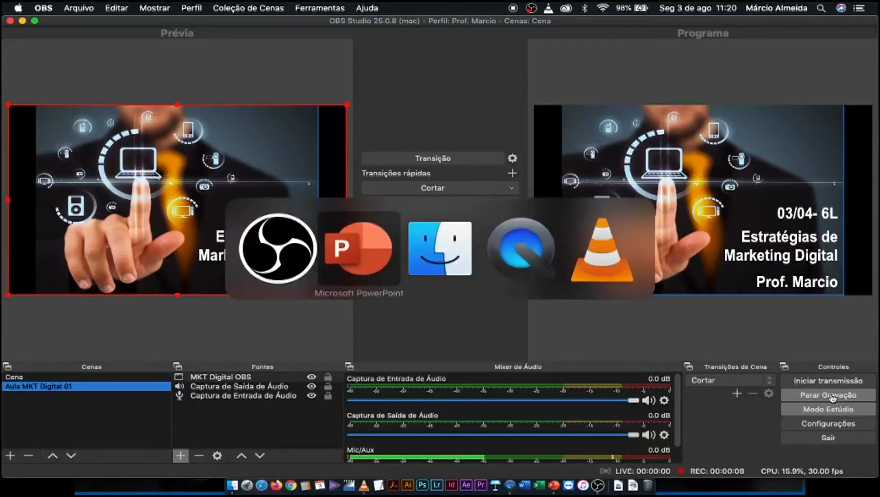
pyautogui.press('super+Tab')
pyautogui.press('super+Tab')
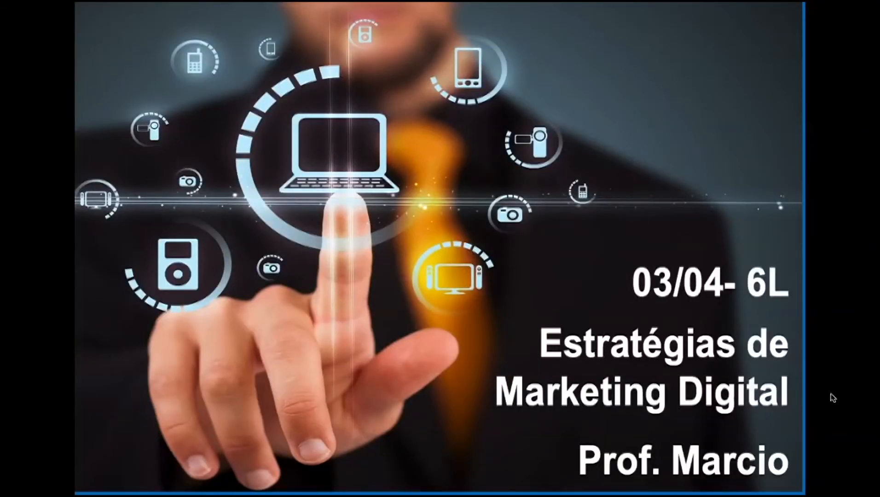
pyautogui.press('Right')
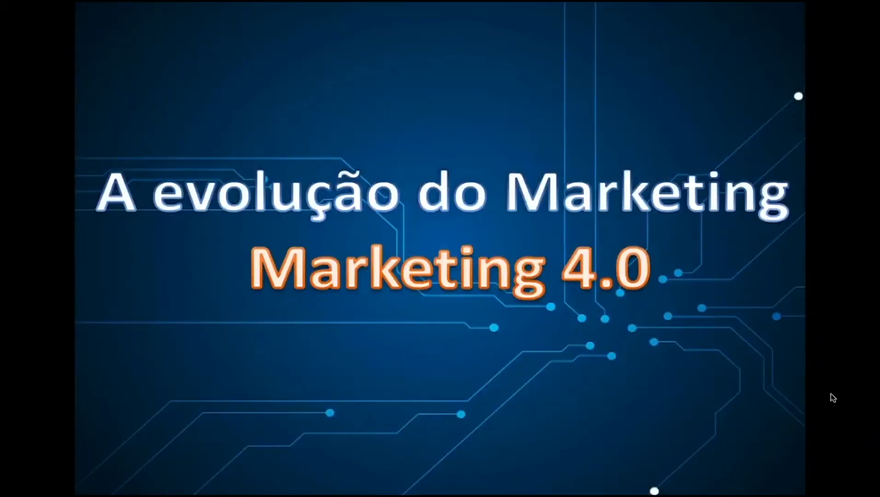
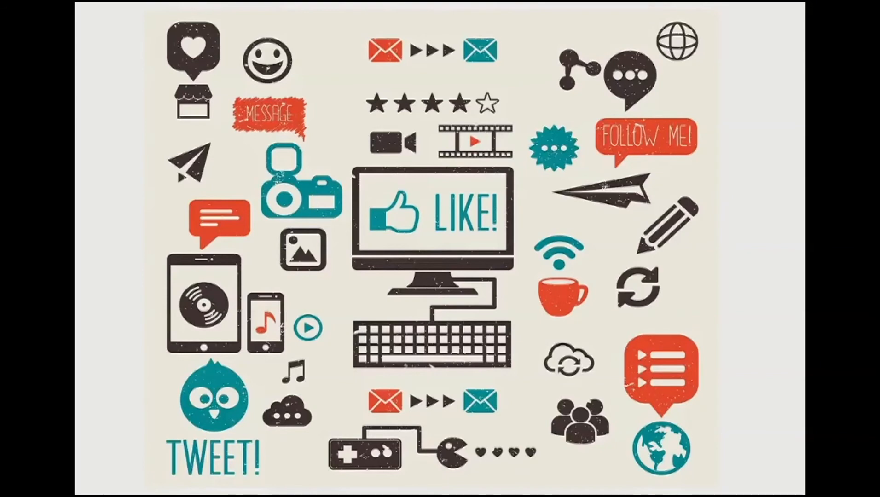
# Step: Return to OBS, stop the recording and minimize the OBS window
pyautogui.press('super+Tab')
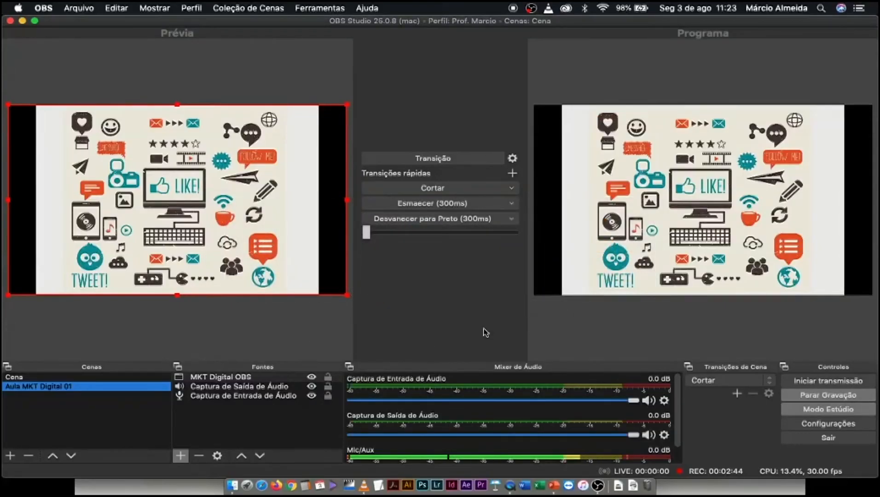
pyautogui.click(824, 396)
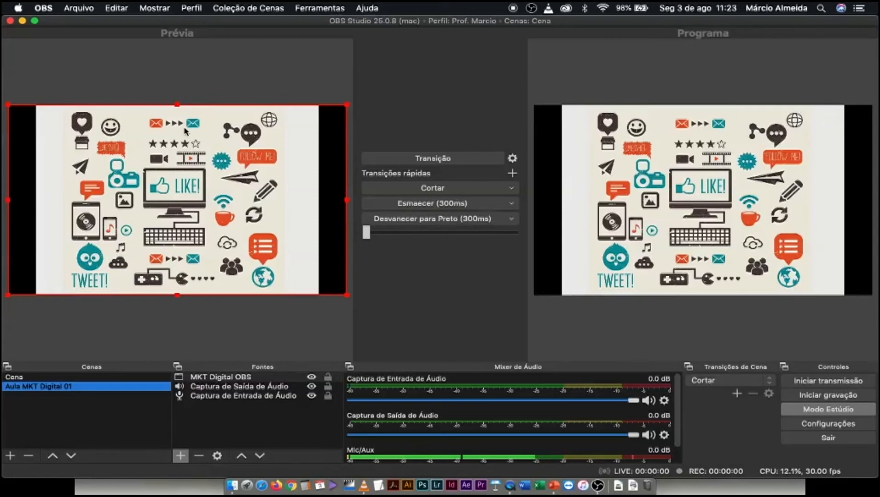
pyautogui.click(23, 21)
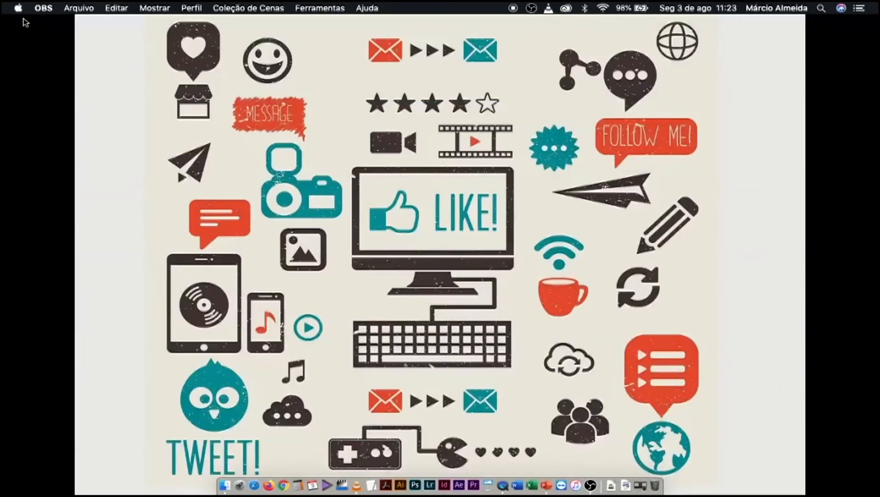
# Step: End the slide show and minimize the PowerPoint window
pyautogui.click(94, 76)
pyautogui.press('Escape')
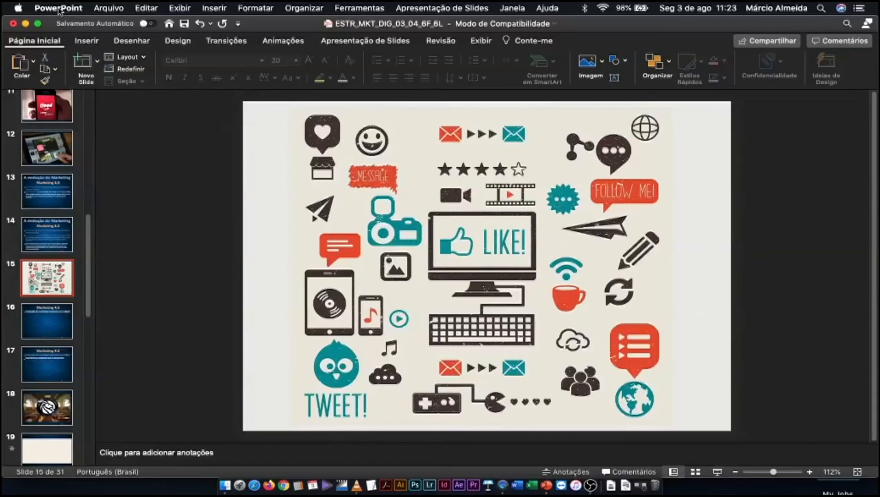
pyautogui.click(25, 23)
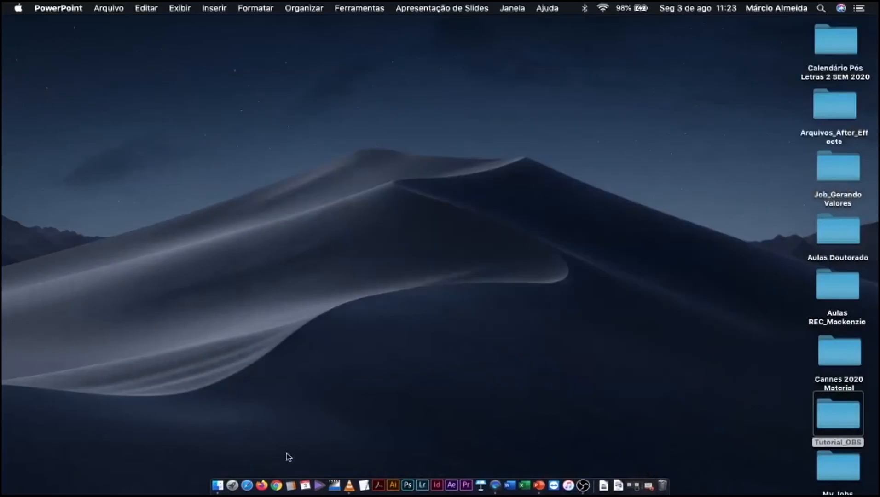
pyautogui.click(218, 486)
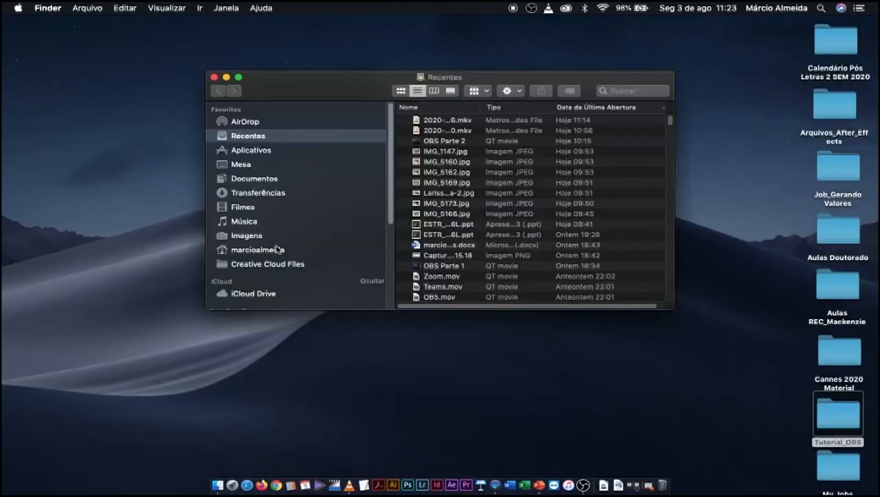
pyautogui.click(277, 249)
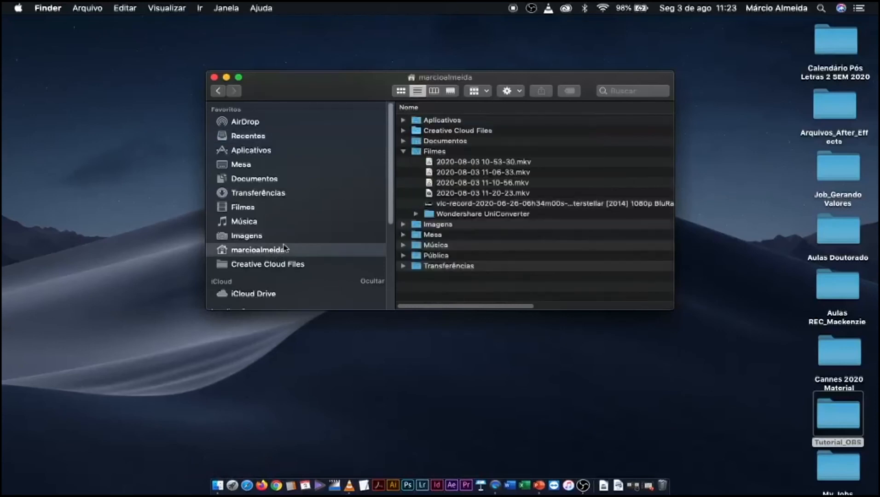
pyautogui.click(433, 153)
pyautogui.moveTo(344, 90); pyautogui.dragTo(276, 80)
pyautogui.moveTo(607, 206); pyautogui.dragTo(755, 212)
pyautogui.click(460, 183)
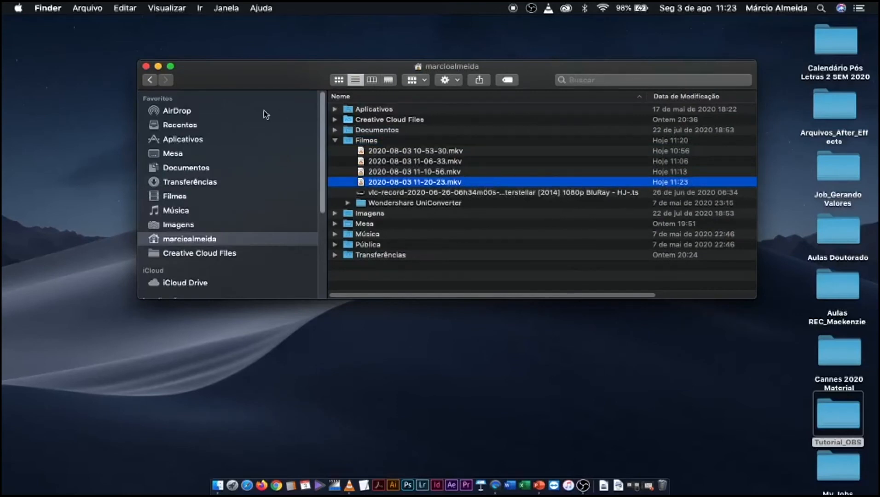
pyautogui.click(93, 10)
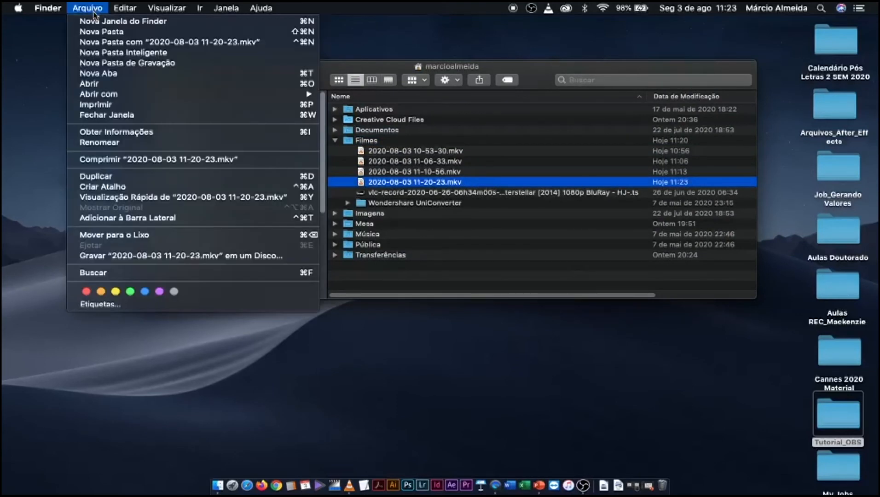
pyautogui.moveTo(133, 94)
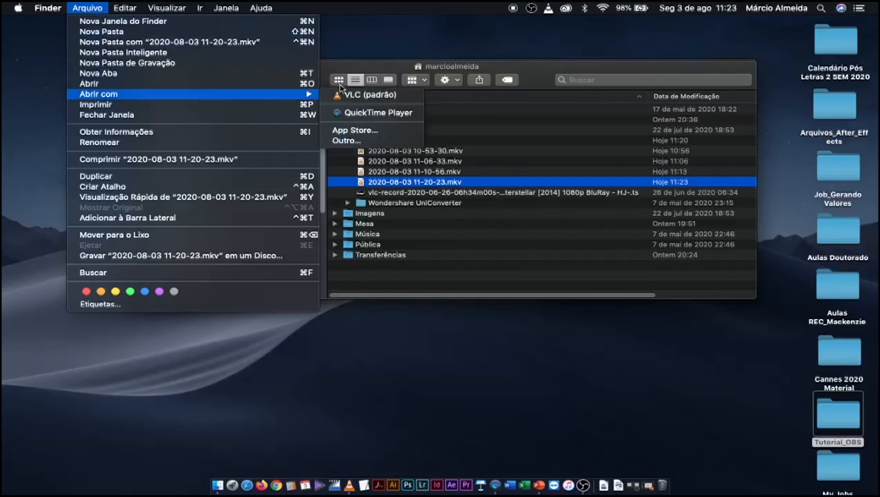
pyautogui.click(357, 95)
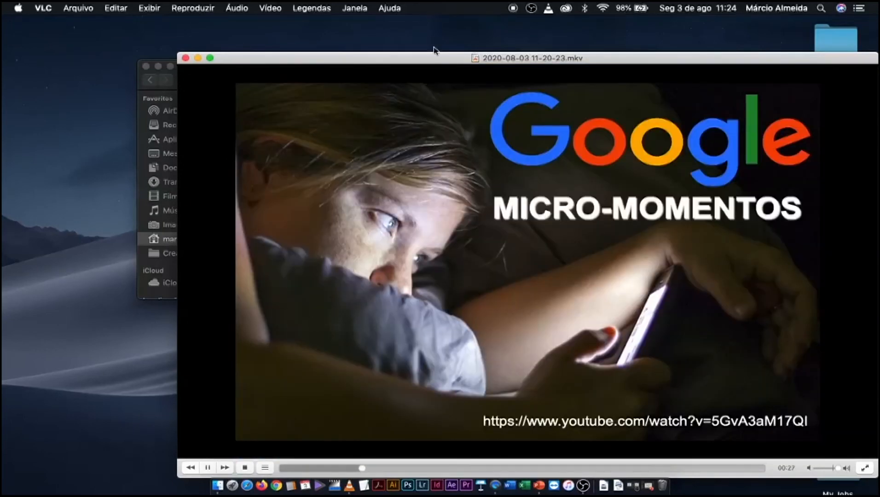
# Step: Move the playback window clear of the desktop folders and skip through the recording at several points to near its end
pyautogui.moveTo(423, 58); pyautogui.dragTo(258, 58)
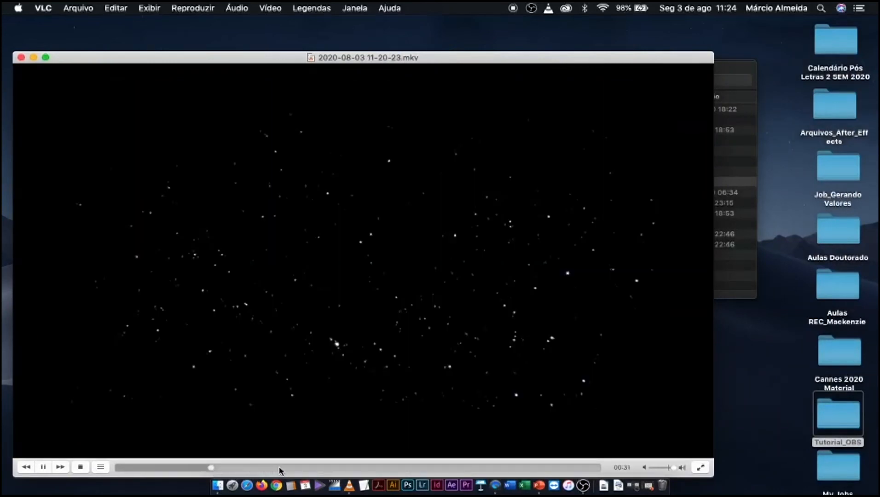
pyautogui.click(329, 467)
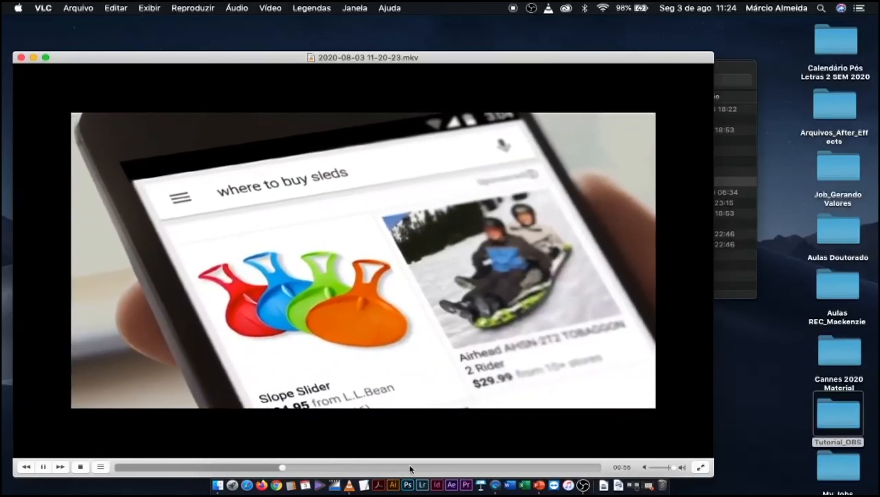
pyautogui.click(409, 468)
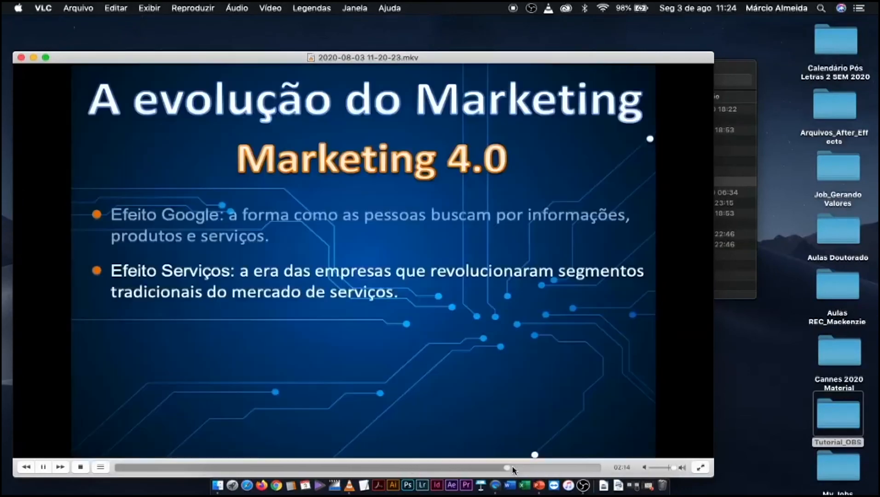
pyautogui.click(509, 468)
pyautogui.click(554, 468)
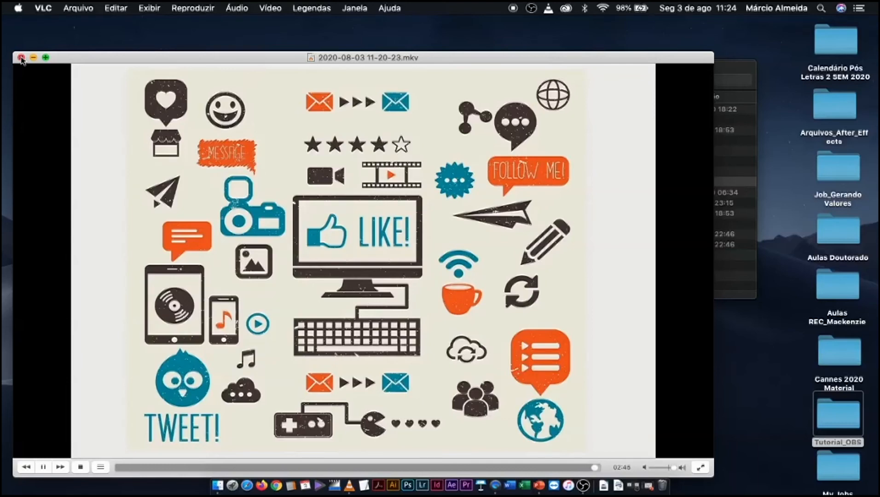
# Step: Close the VLC video and player windows, and enlarge the Finder window to show the file size and type columns
pyautogui.click(21, 58)
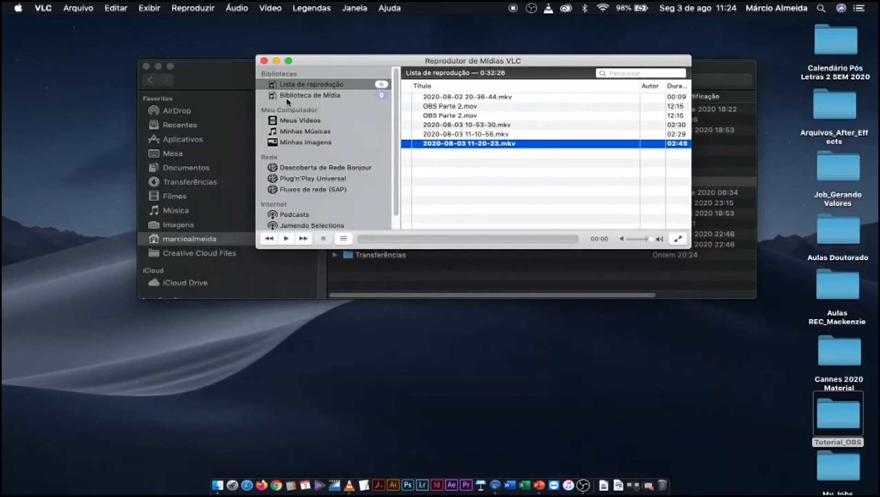
pyautogui.click(264, 61)
pyautogui.moveTo(266, 76); pyautogui.dragTo(231, 64)
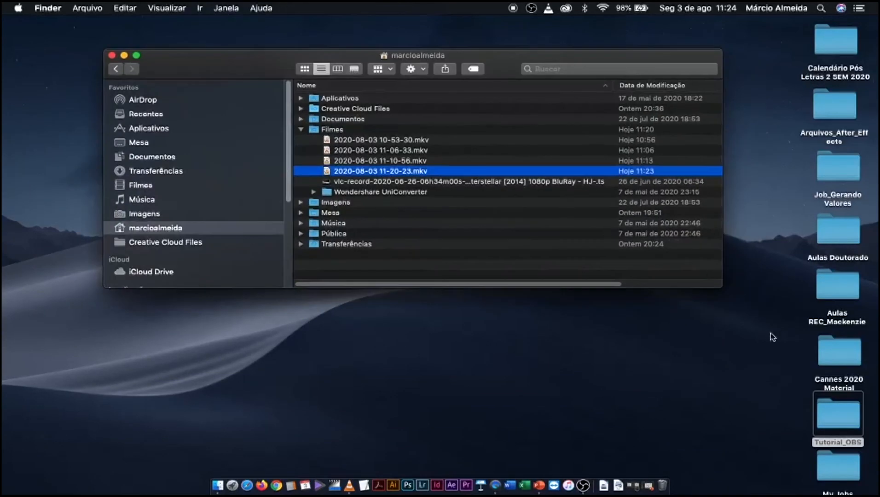
pyautogui.moveTo(721, 287); pyautogui.dragTo(819, 354)
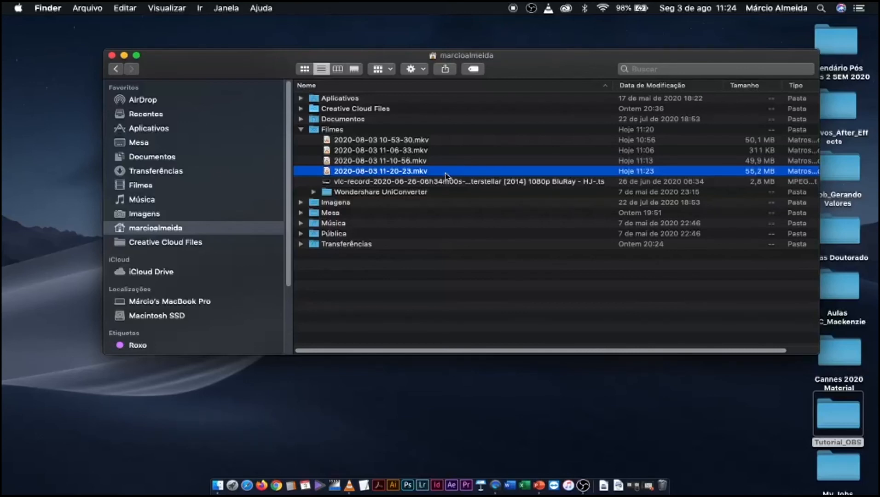
# Step: Switch to OBS, show the folder holding its recordings, and close the Filmes window
pyautogui.click(582, 486)
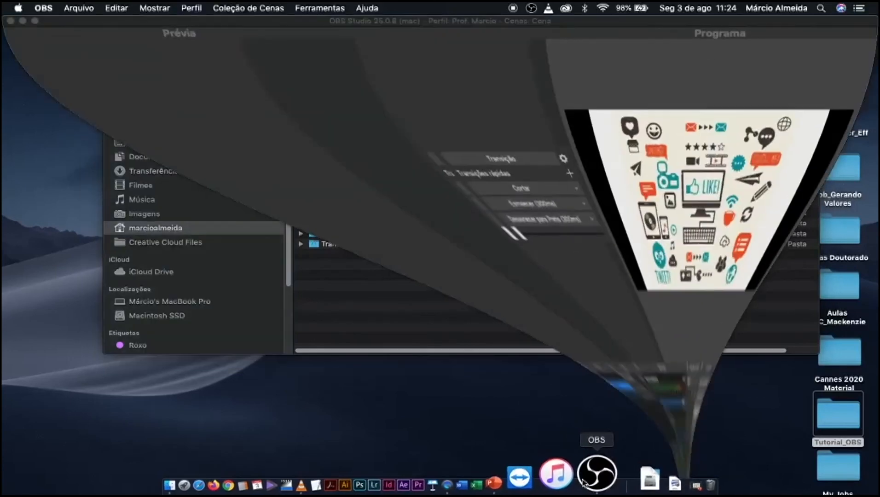
pyautogui.click(90, 9)
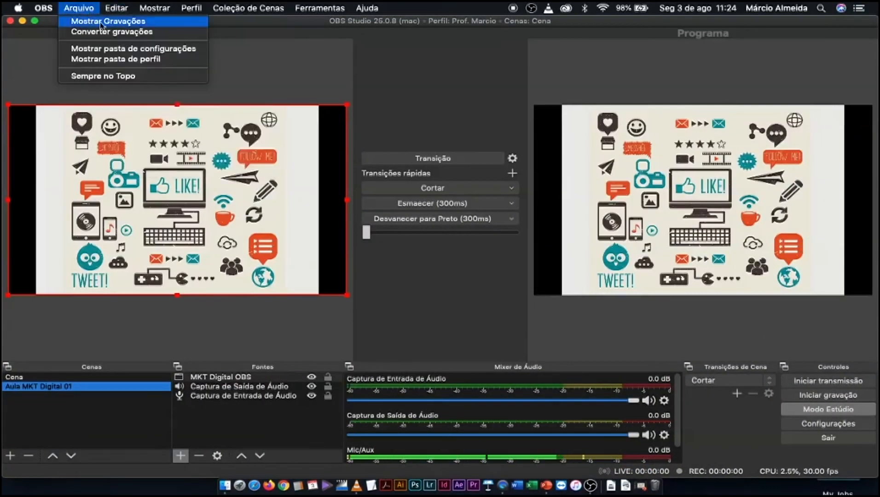
pyautogui.click(141, 24)
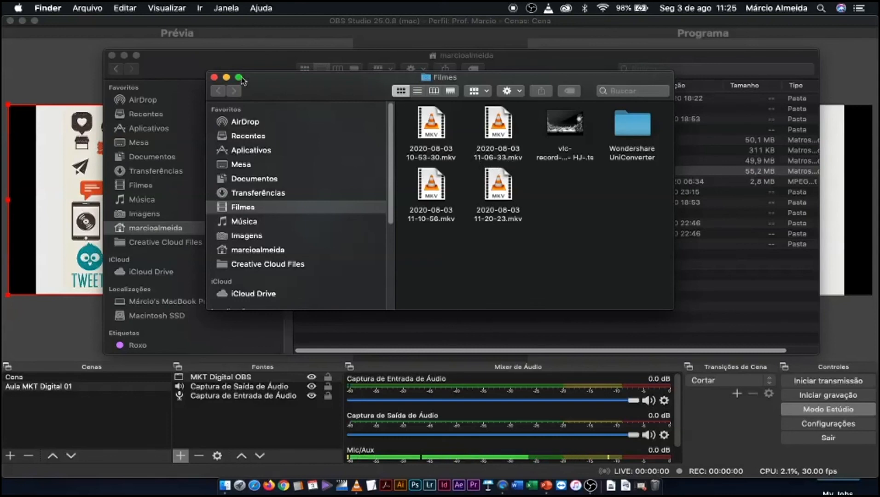
pyautogui.click(213, 77)
# Step: Bring OBS back to the front and review its file commands for showing and converting recordings
pyautogui.click(91, 9)
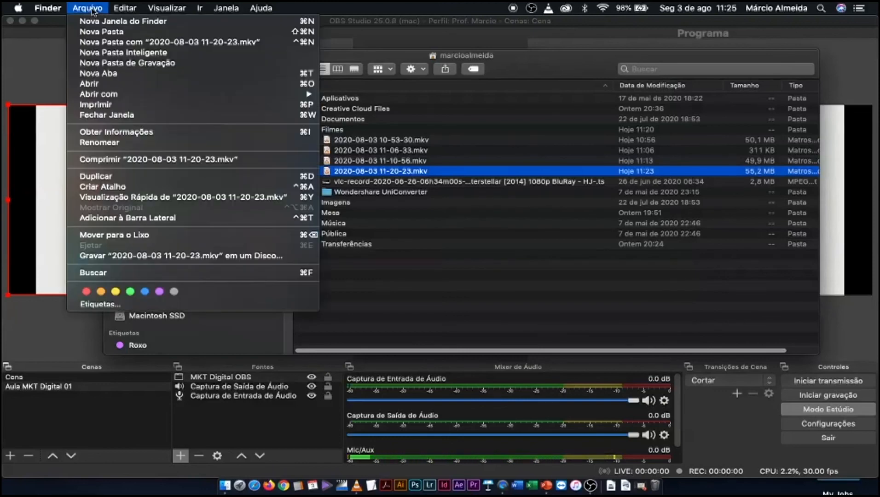
pyautogui.click(334, 24)
pyautogui.click(78, 9)
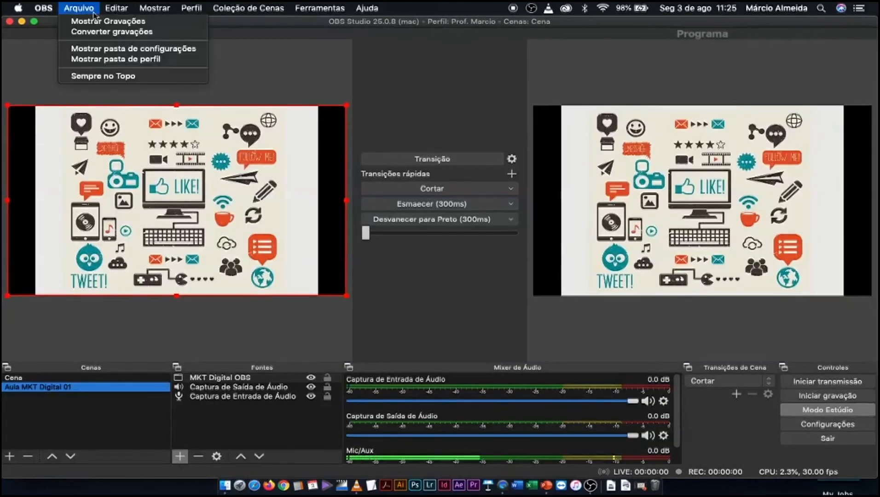
pyautogui.click(279, 77)
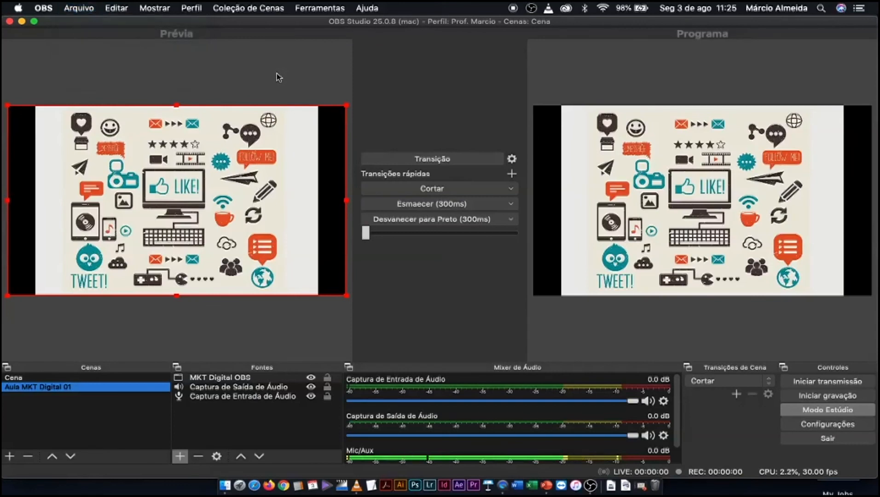